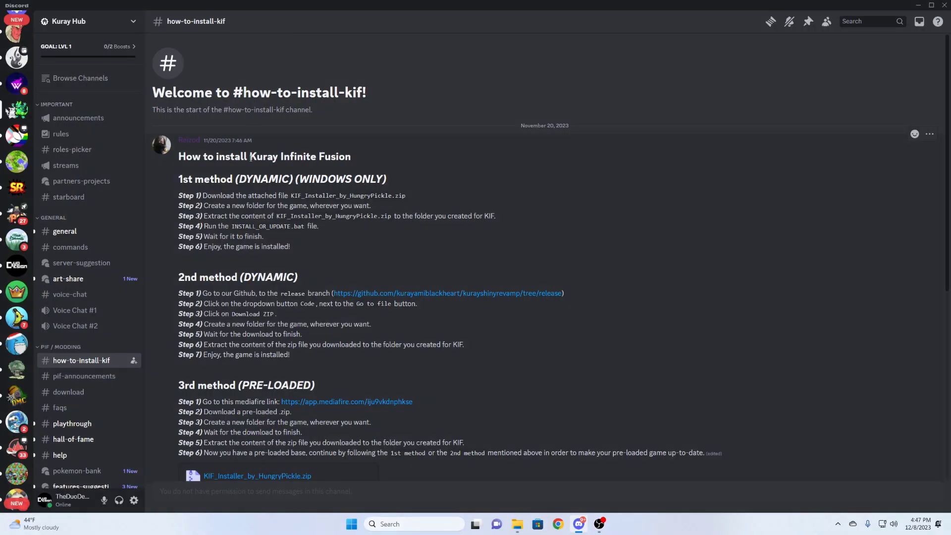
- Highlight the game name, WINDOWS ONLY, DYNAMIC and the PRE-LOADED method heading in the instructions
{"action": "left_click_drag", "start_coordinate": [250, 157], "coordinate": [349, 158]}
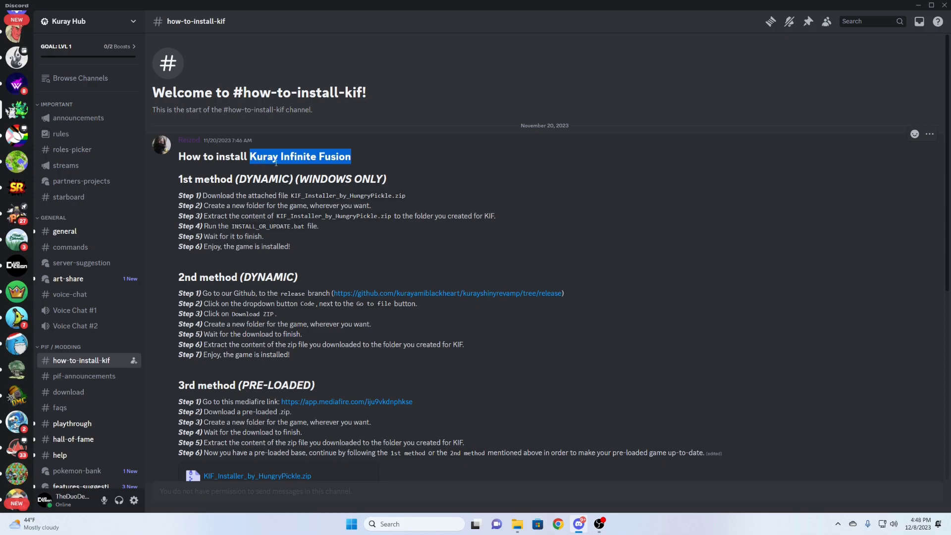
{"action": "left_click_drag", "start_coordinate": [297, 180], "coordinate": [382, 181]}
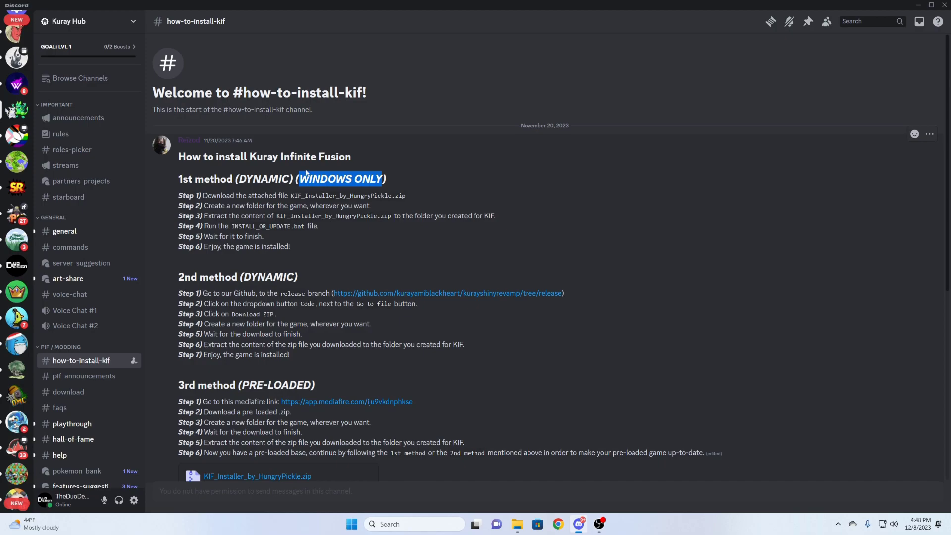
{"action": "left_click", "coordinate": [241, 181]}
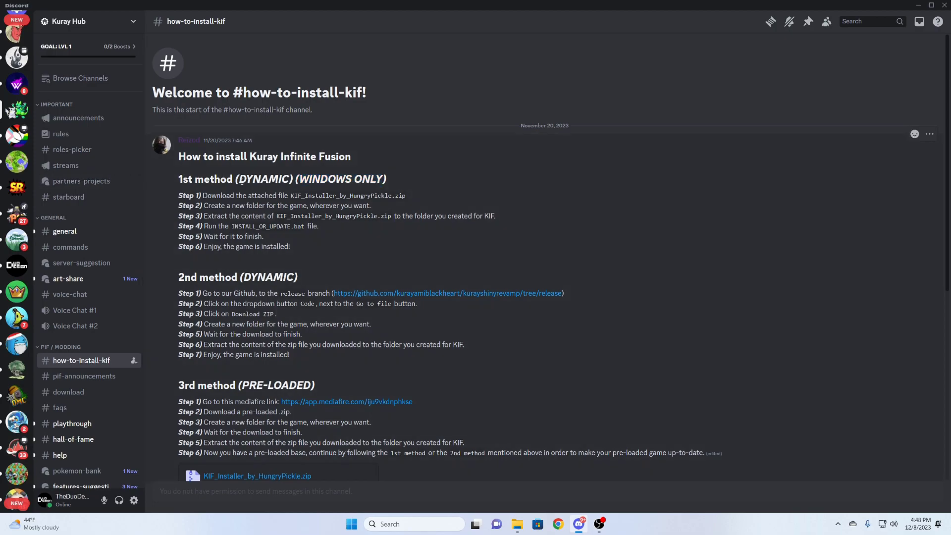
{"action": "left_click_drag", "start_coordinate": [239, 181], "coordinate": [286, 183]}
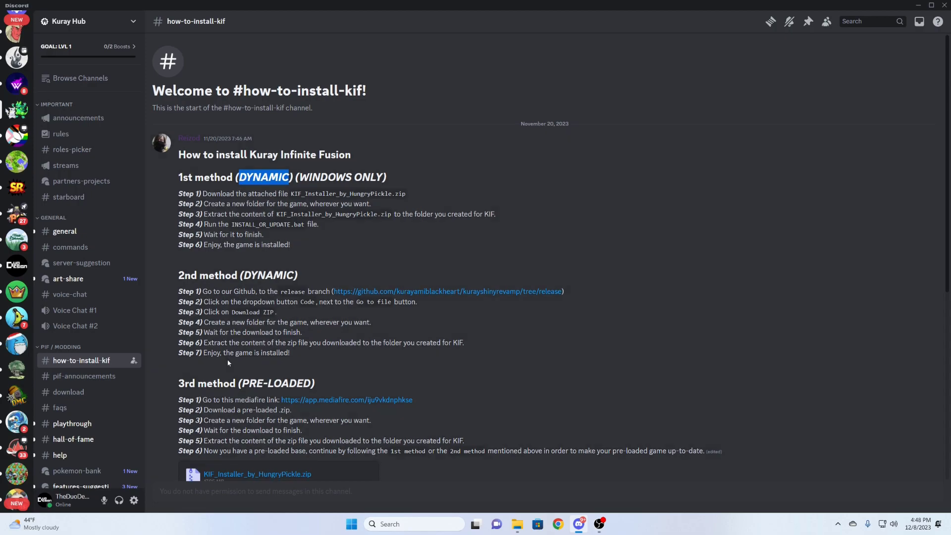
{"action": "scroll", "coordinate": [237, 338], "scroll_direction": "down", "scroll_amount": 1}
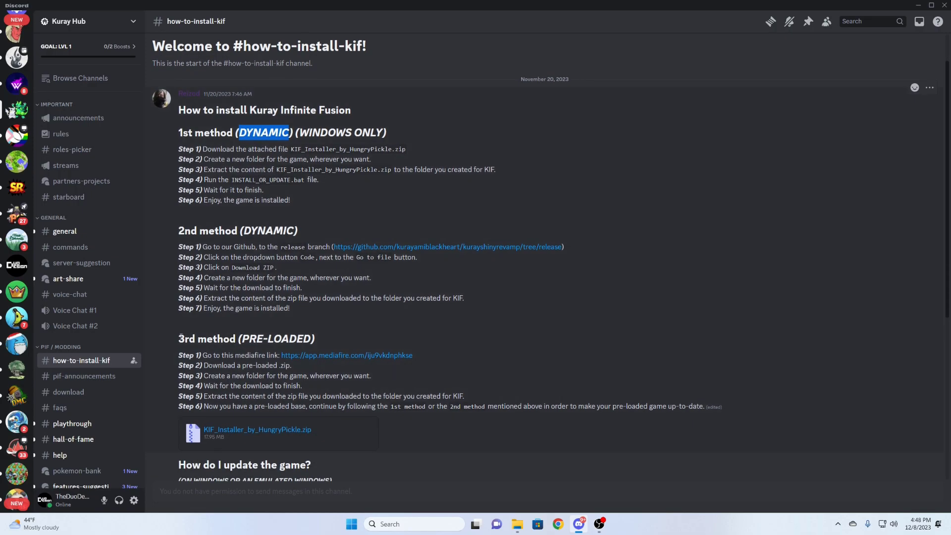
{"action": "left_click_drag", "start_coordinate": [180, 338], "coordinate": [314, 336]}
{"action": "left_click", "coordinate": [253, 337]}
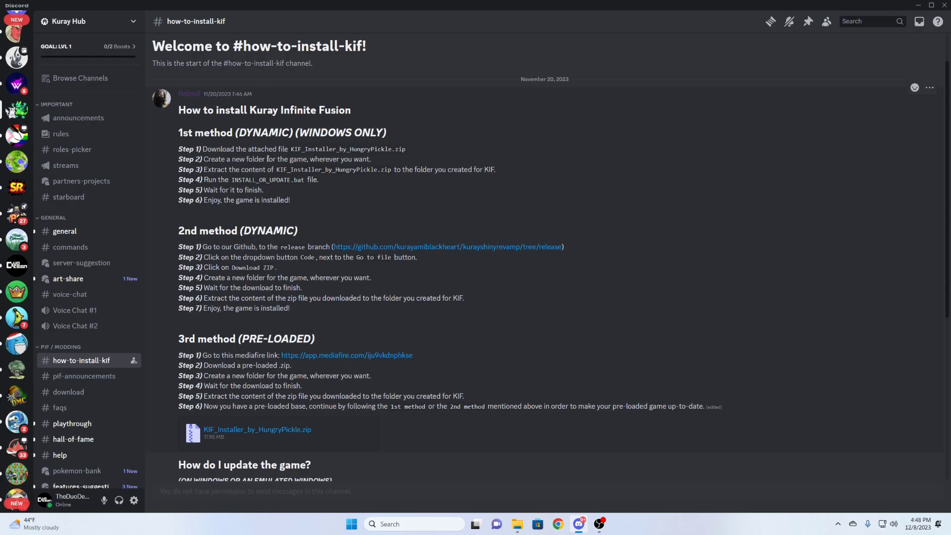
- Highlight the 1st method heading, INSTALL_OR_UPDATE.bat in Step 4, and the pre-loaded download step
{"action": "left_click_drag", "start_coordinate": [237, 133], "coordinate": [279, 133]}
{"action": "left_click_drag", "start_coordinate": [242, 339], "coordinate": [249, 338]}
{"action": "left_click_drag", "start_coordinate": [188, 132], "coordinate": [227, 132]}
{"action": "left_click_drag", "start_coordinate": [232, 180], "coordinate": [307, 180]}
{"action": "left_click", "coordinate": [288, 180]}
{"action": "left_click_drag", "start_coordinate": [219, 367], "coordinate": [252, 367]}
{"action": "left_click", "coordinate": [186, 147]}
- Download KIF_Installer_by_HungryPickle.zip and view it in Downloads with This PC's drives expanded
{"action": "left_click", "coordinate": [287, 430]}
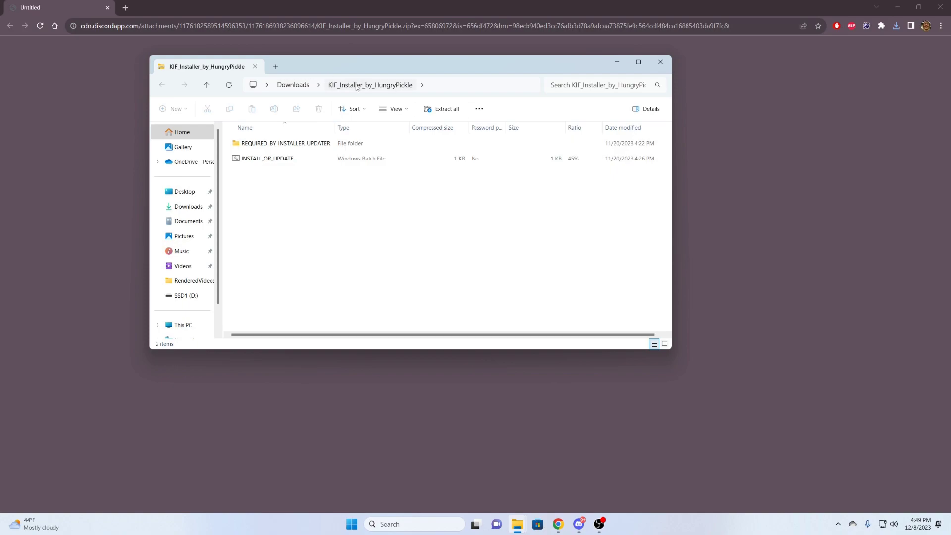
{"action": "left_click", "coordinate": [295, 85]}
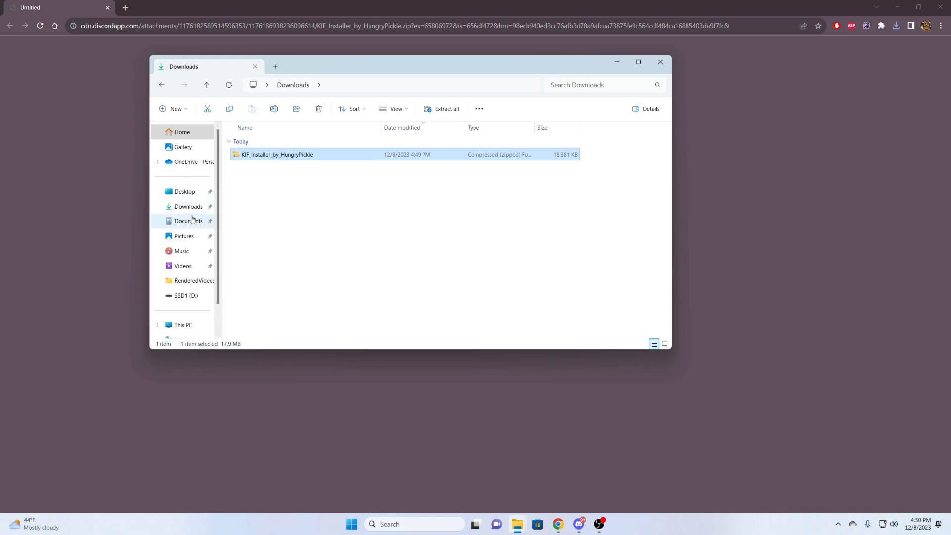
{"action": "scroll", "coordinate": [191, 247], "scroll_direction": "down", "scroll_amount": 1}
{"action": "left_click", "coordinate": [158, 293]}
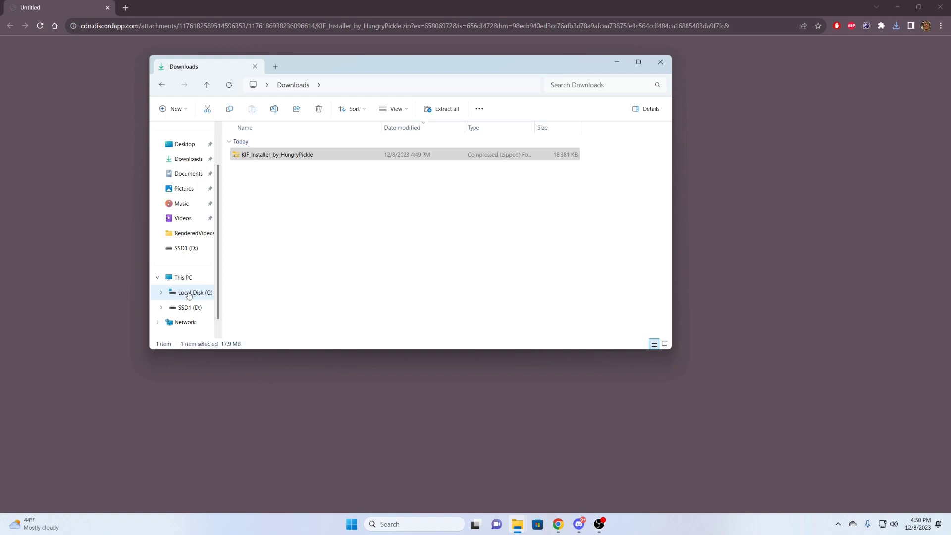
- Create a new folder named InfiniteFusion on Local Disk (C:)
{"action": "left_click", "coordinate": [189, 293]}
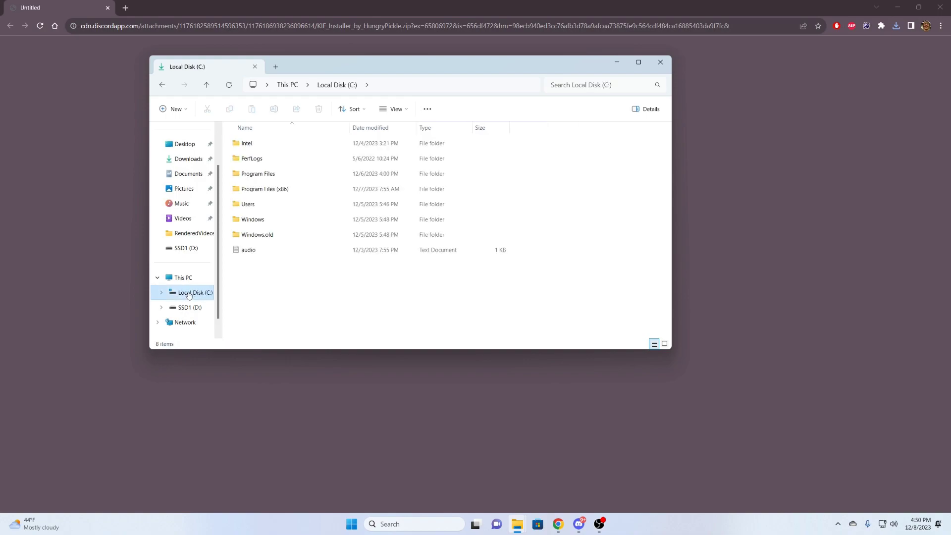
{"action": "right_click", "coordinate": [251, 264]}
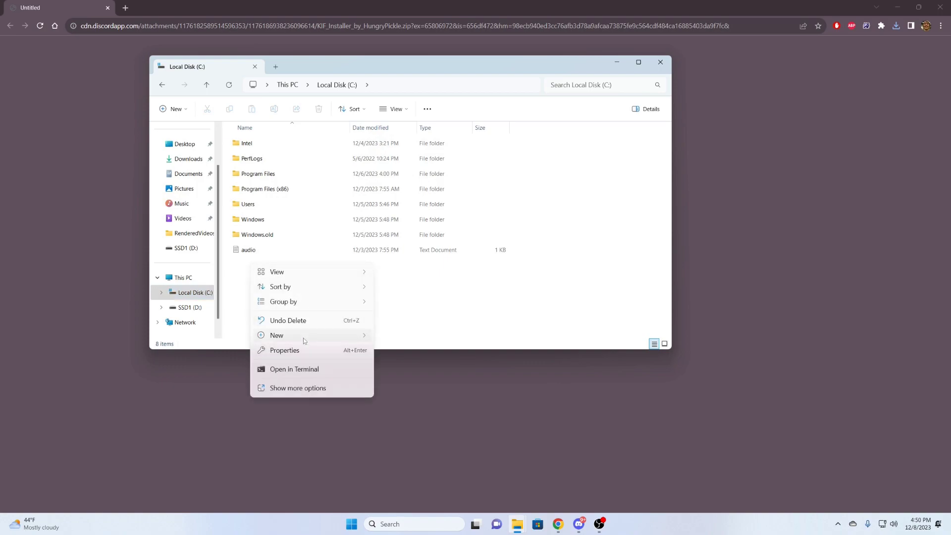
{"action": "mouse_move", "coordinate": [303, 338]}
{"action": "left_click", "coordinate": [387, 339]}
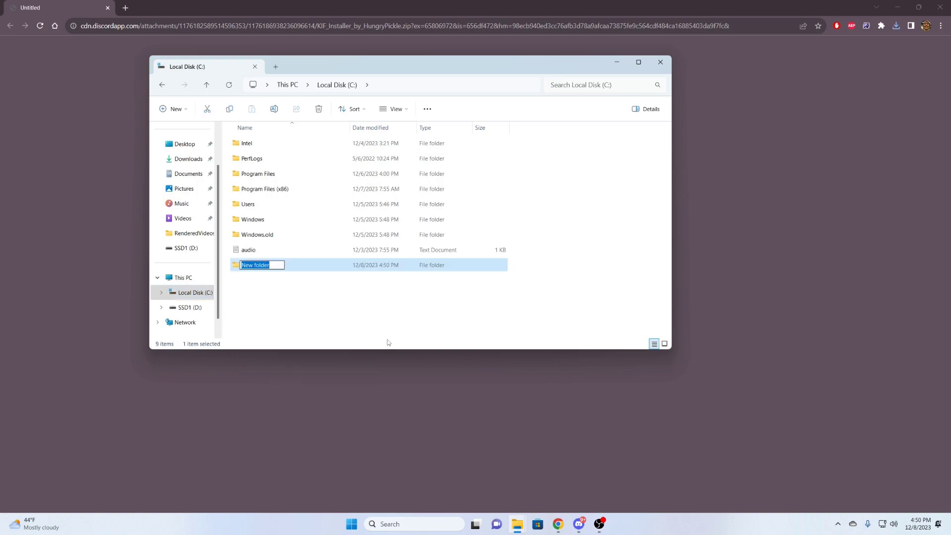
{"action": "type", "text": "InfiniteFusion"}
{"action": "key", "text": "Return"}
- Move the KIF installer zip from Downloads to the root of Local Disk (C:) with administrator permission
{"action": "left_click", "coordinate": [187, 159]}
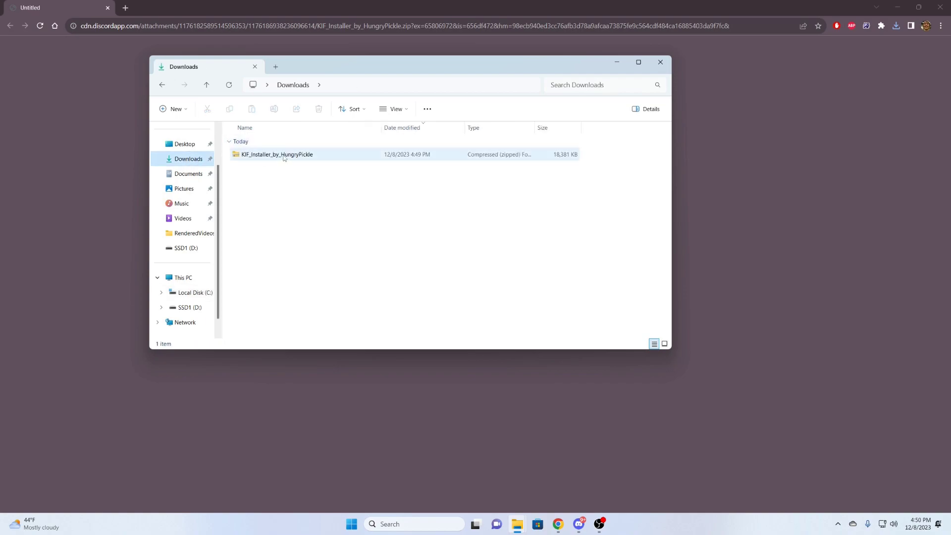
{"action": "left_click_drag", "start_coordinate": [284, 158], "coordinate": [191, 293]}
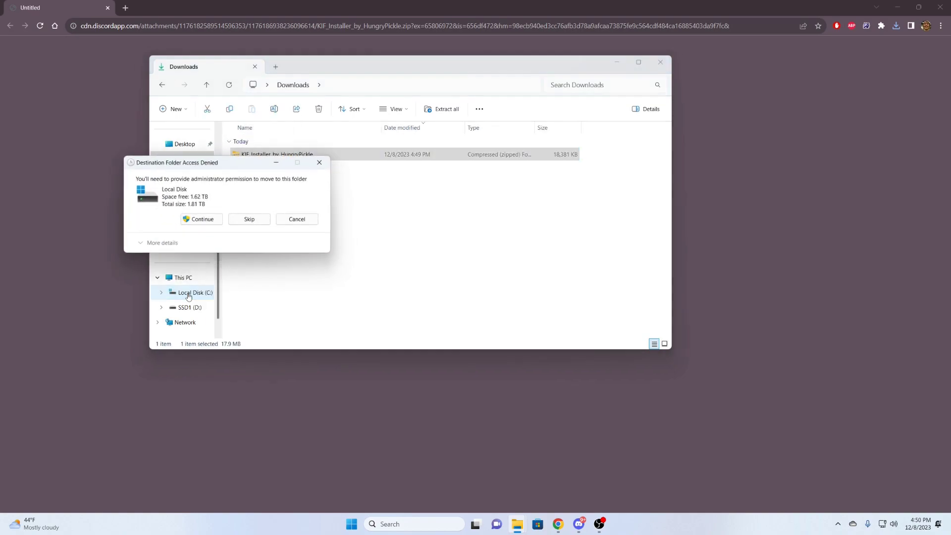
{"action": "left_click", "coordinate": [200, 219]}
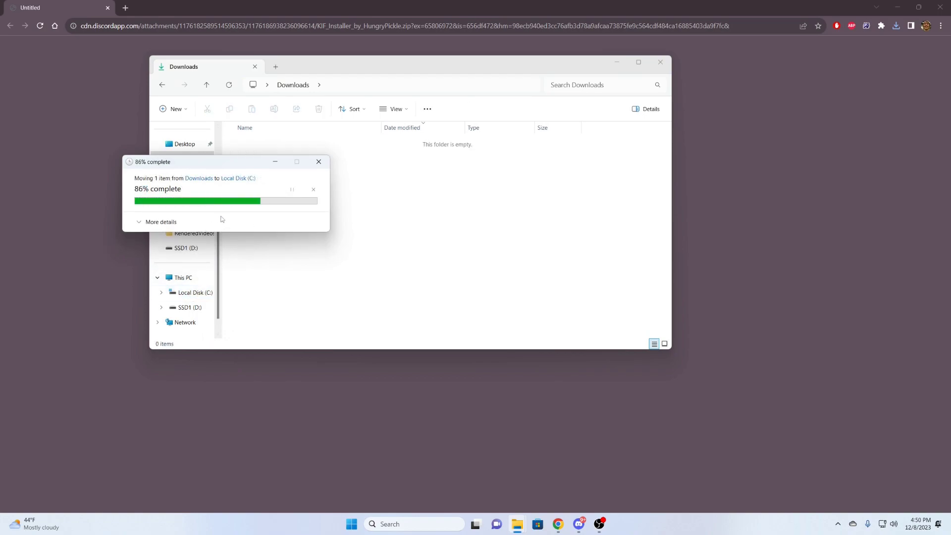
{"action": "left_click", "coordinate": [189, 292]}
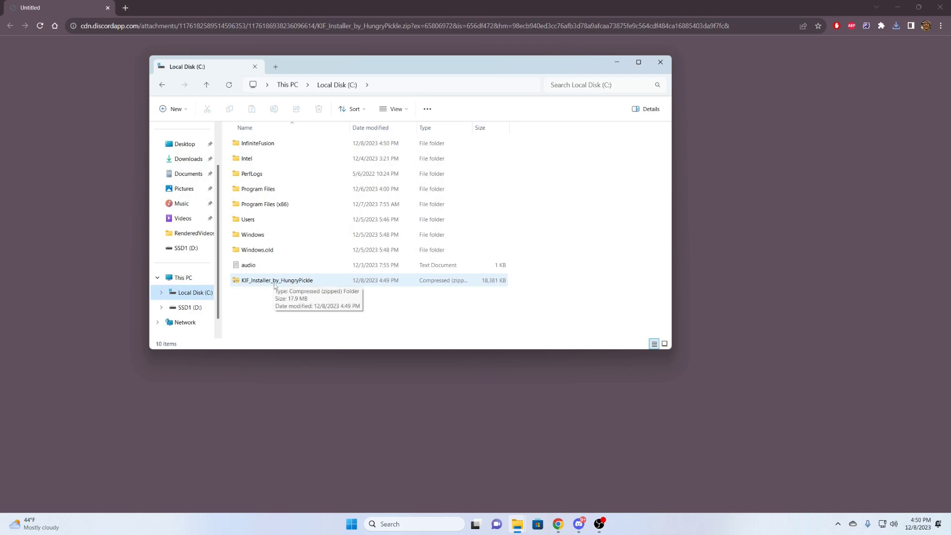
{"action": "left_click", "coordinate": [275, 282]}
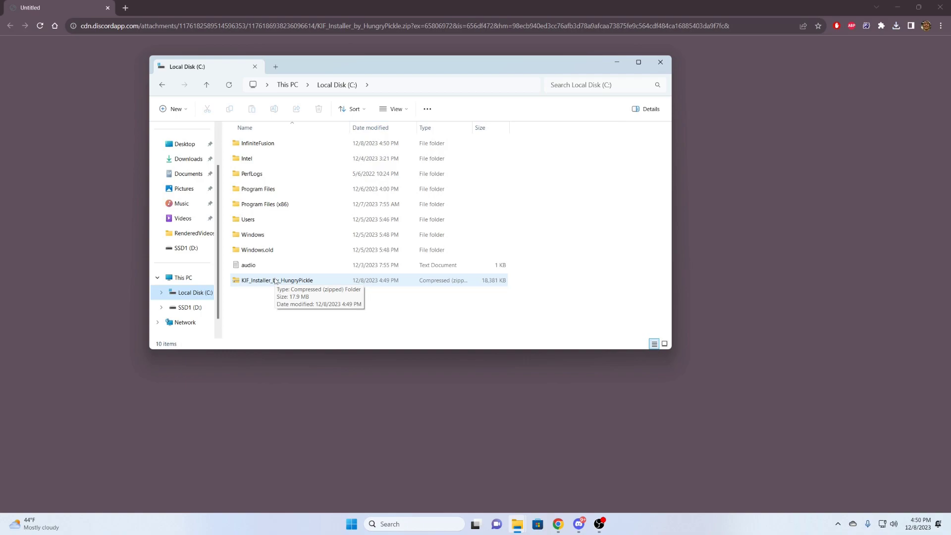
- Extract KIF_Installer_by_HungryPickle.zip with Extract All into the C:\InfiniteFusion folder
{"action": "right_click", "coordinate": [276, 281]}
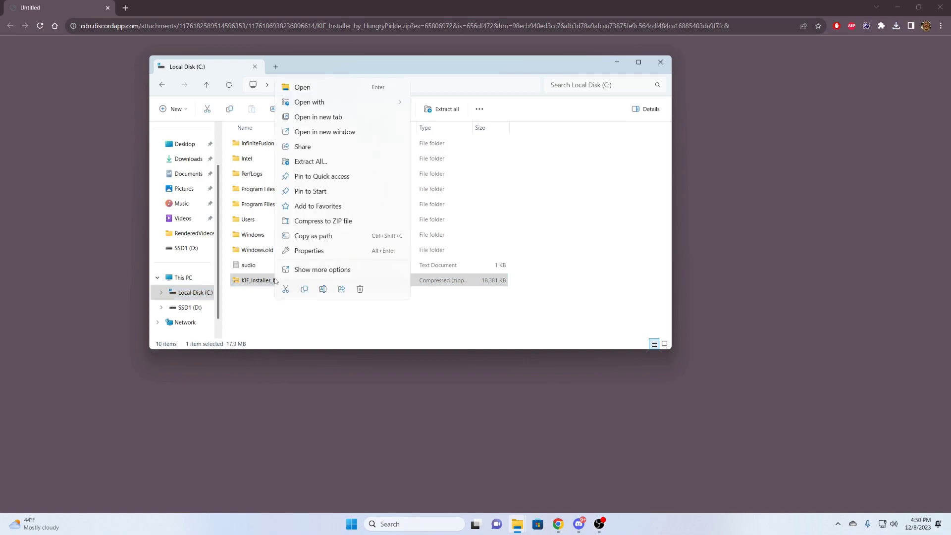
{"action": "left_click", "coordinate": [337, 162]}
{"action": "left_click", "coordinate": [570, 219]}
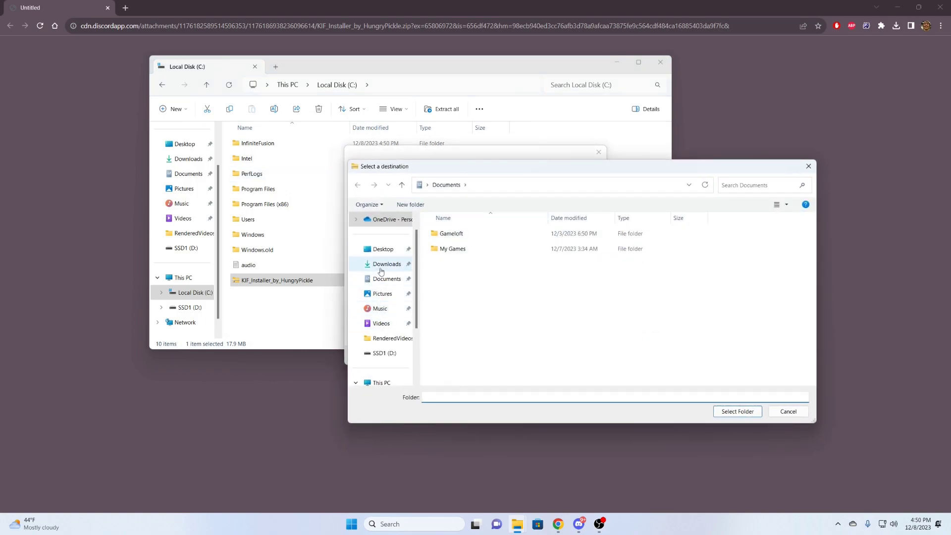
{"action": "scroll", "coordinate": [387, 343], "scroll_direction": "down", "scroll_amount": 1}
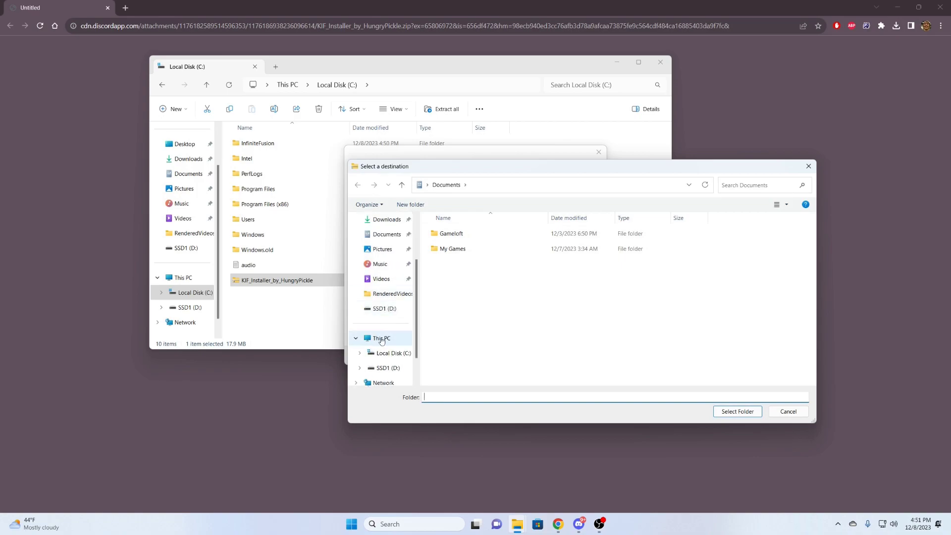
{"action": "left_click", "coordinate": [381, 339]}
{"action": "double_click", "coordinate": [485, 233]}
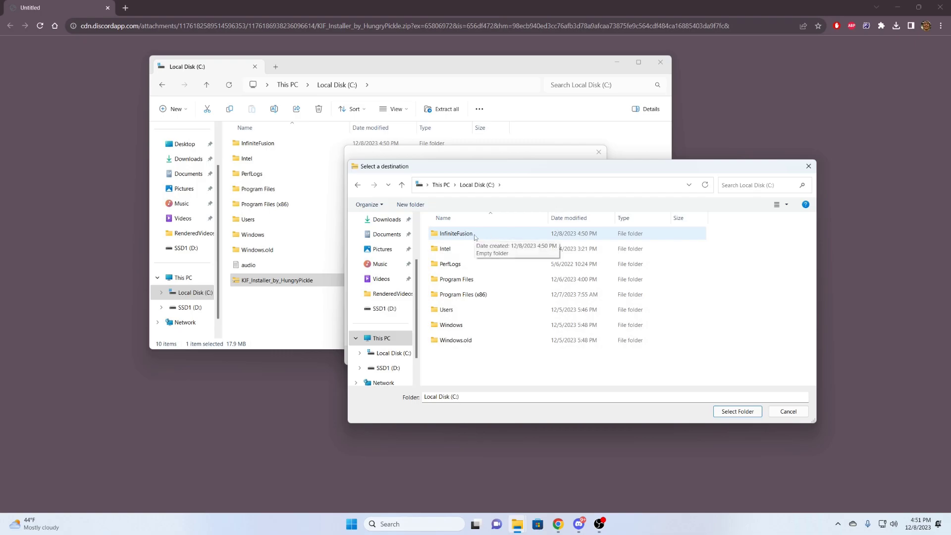
{"action": "left_click", "coordinate": [474, 234]}
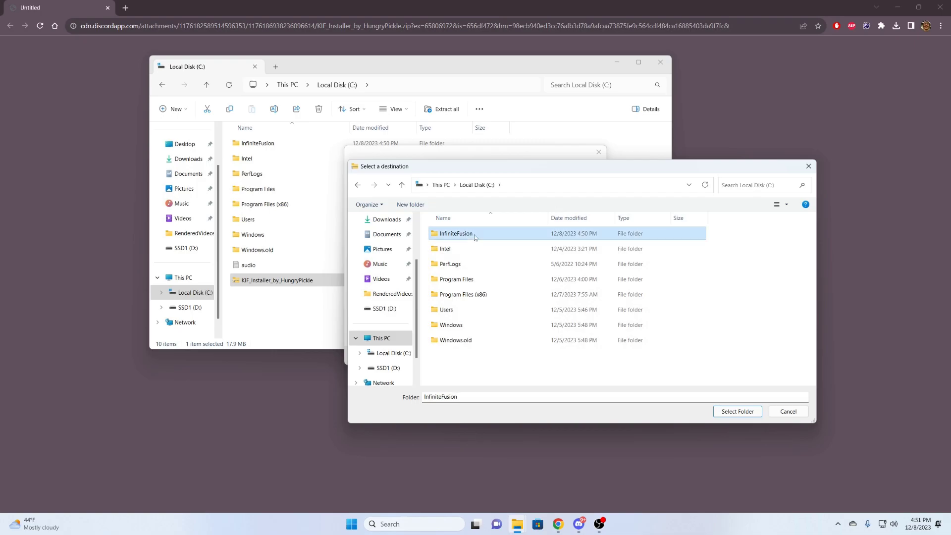
{"action": "left_click", "coordinate": [728, 415]}
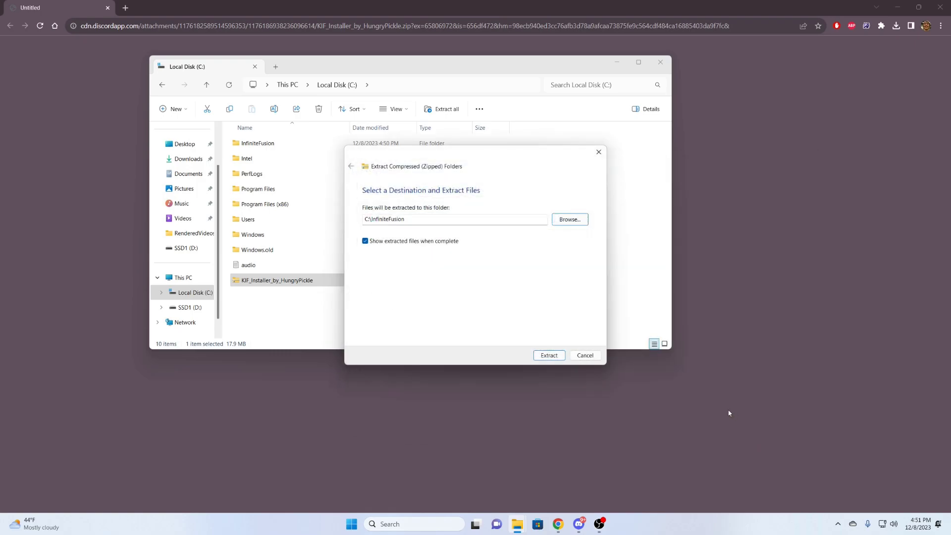
{"action": "left_click", "coordinate": [548, 356]}
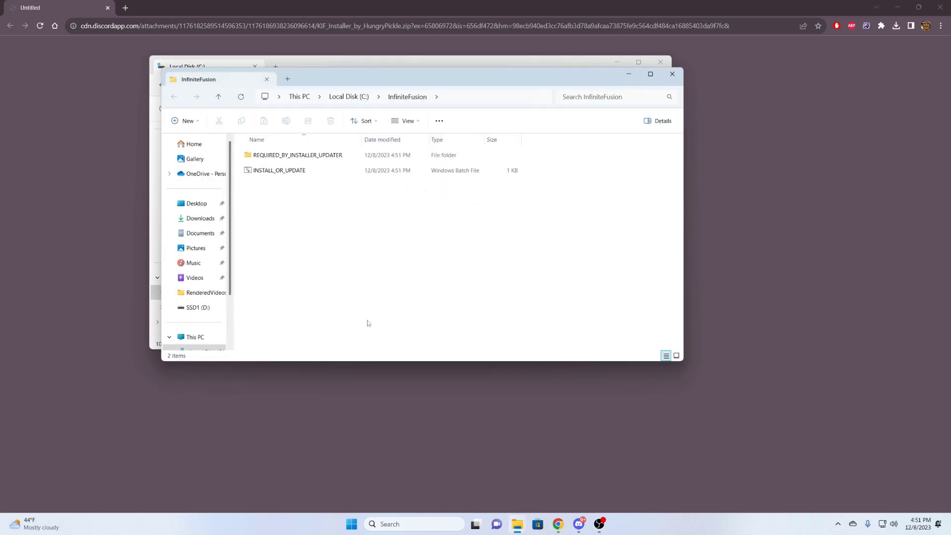
{"action": "left_click_drag", "start_coordinate": [395, 81], "coordinate": [455, 181]}
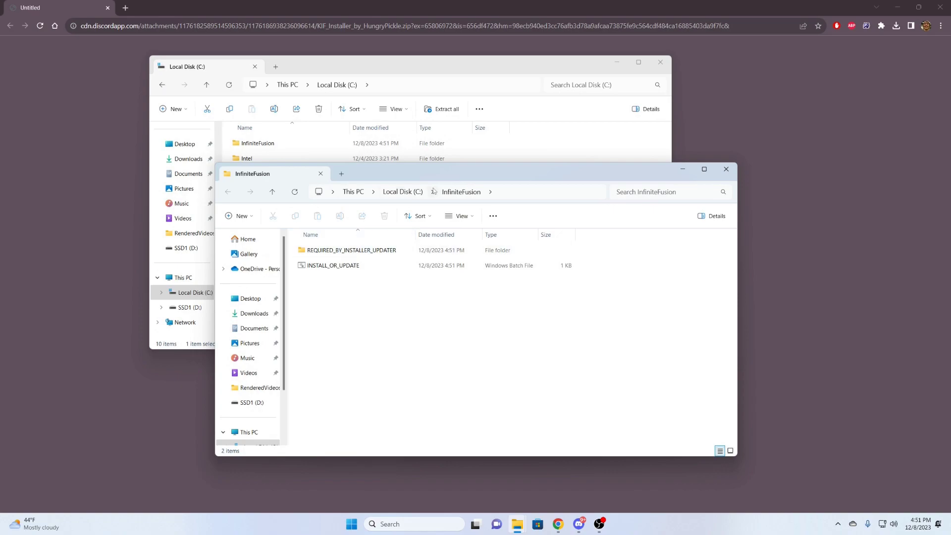
- Run INSTALL_OR_UPDATE past the SmartScreen warning, then close the console once the download finishes
{"action": "double_click", "coordinate": [327, 268]}
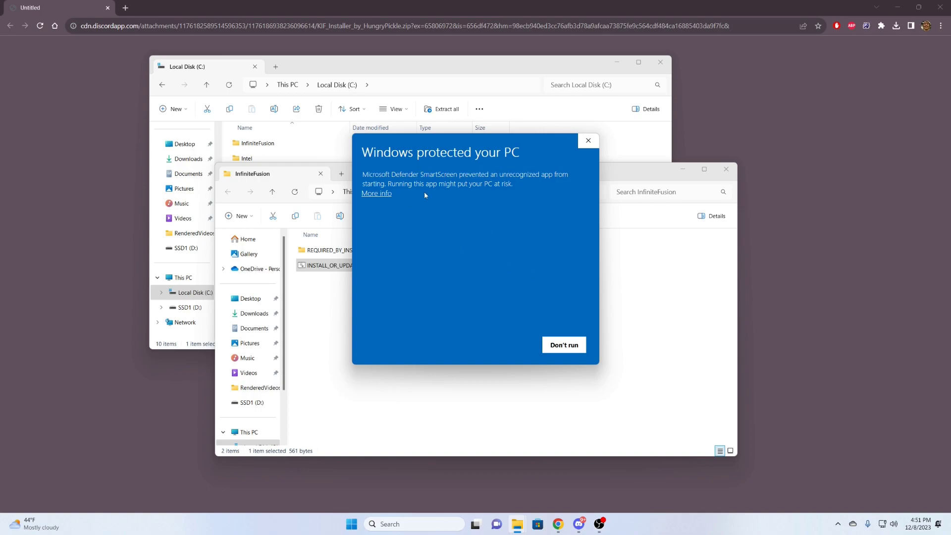
{"action": "left_click", "coordinate": [377, 193]}
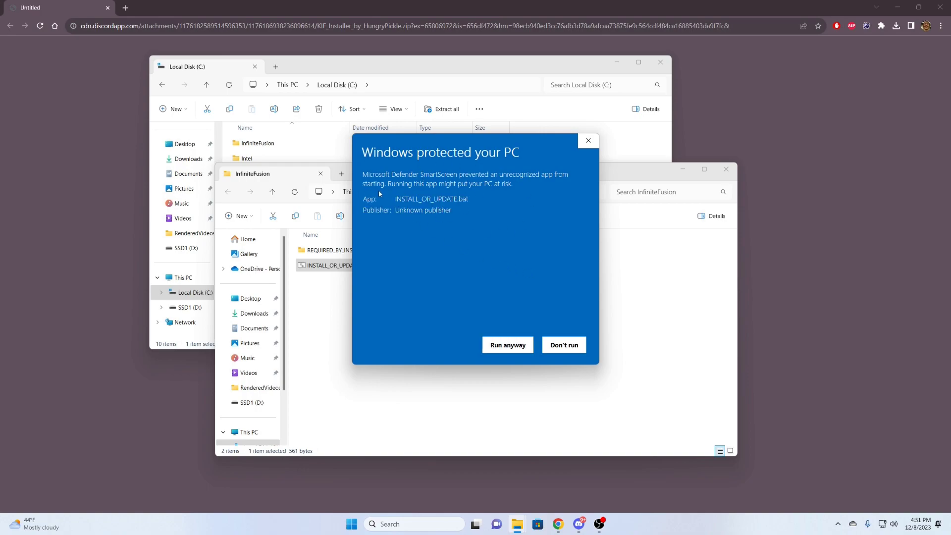
{"action": "left_click", "coordinate": [510, 348]}
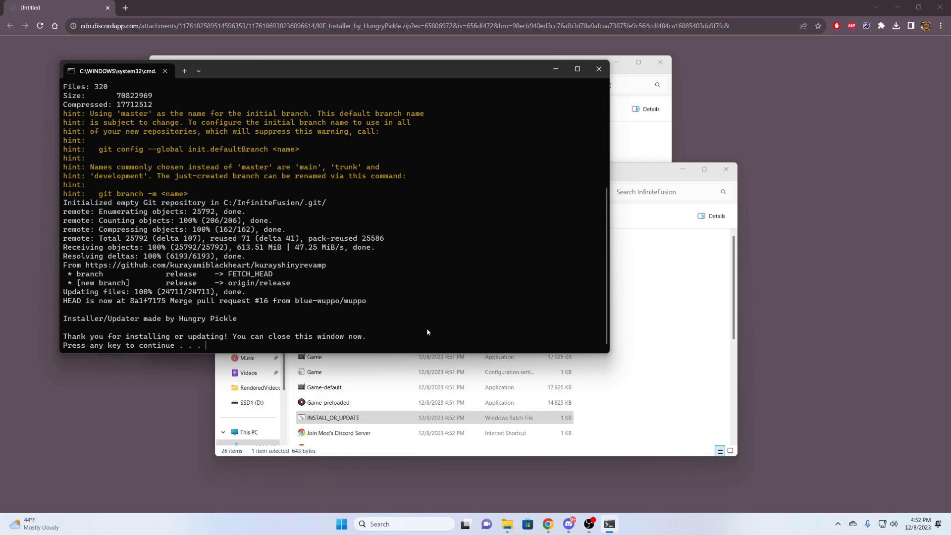
{"action": "key", "text": "Return"}
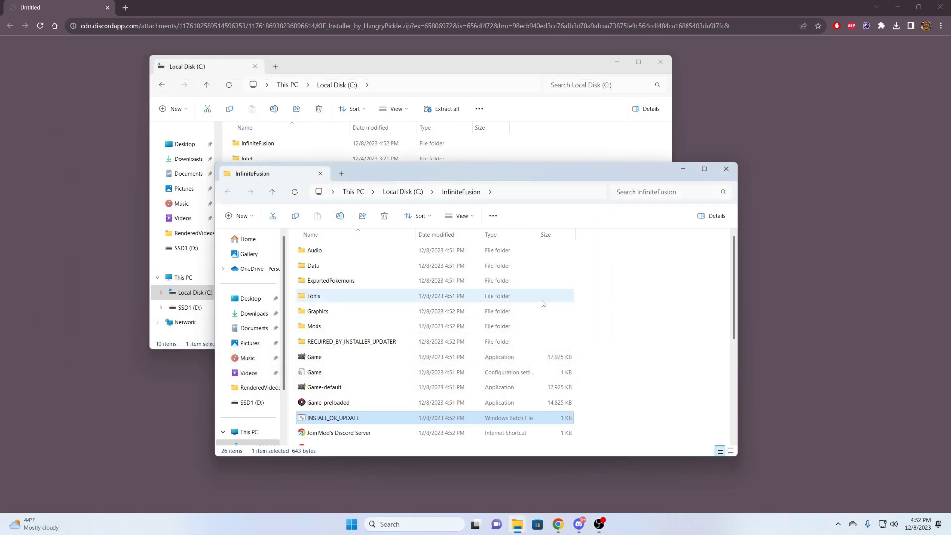
- Test-launch Kuray Infinite Fusion from the Game application in C:\InfiniteFusion
{"action": "left_click_drag", "start_coordinate": [478, 171], "coordinate": [473, 127]}
{"action": "scroll", "coordinate": [404, 263], "scroll_direction": "down", "scroll_amount": 1}
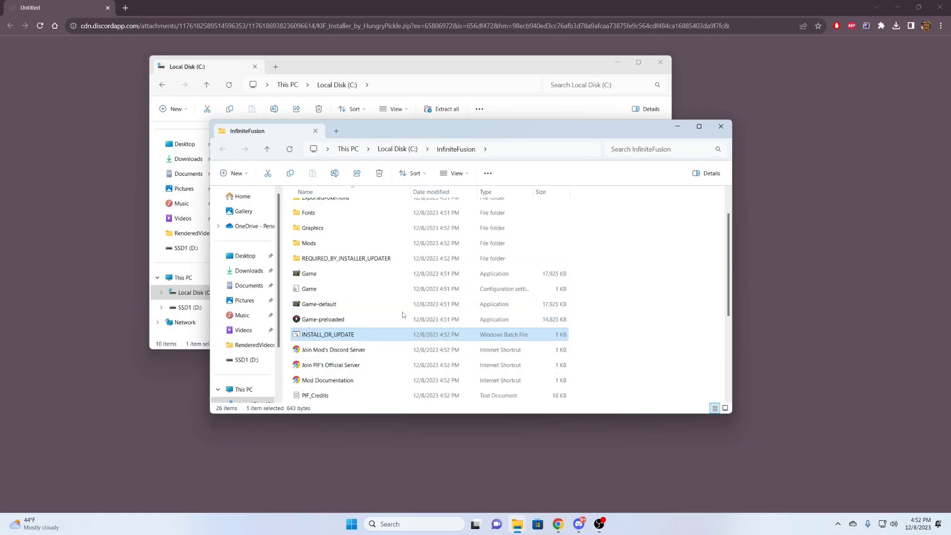
{"action": "double_click", "coordinate": [331, 276]}
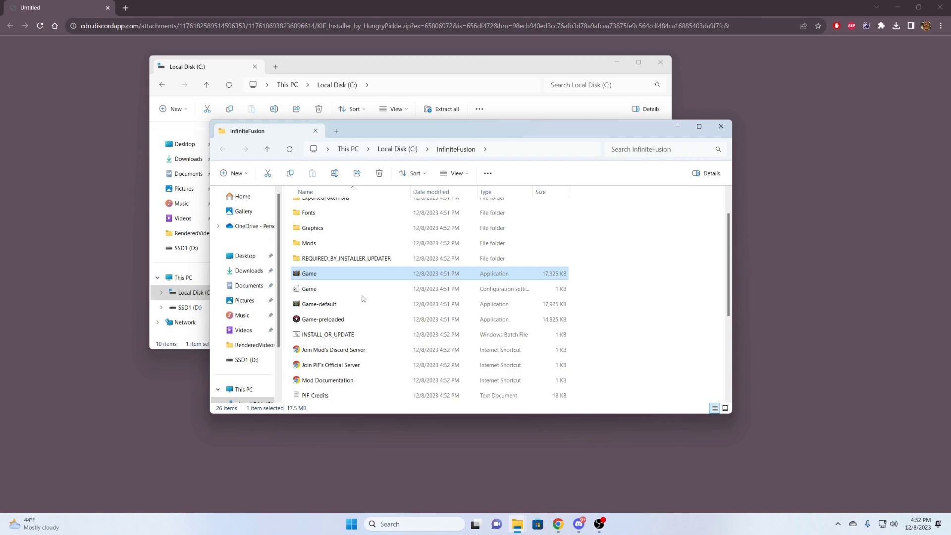
- Close the game folder window and download KIF_Preloaded_0.10.0.zip (2.26 GB) from MediaFire
{"action": "left_click", "coordinate": [721, 126]}
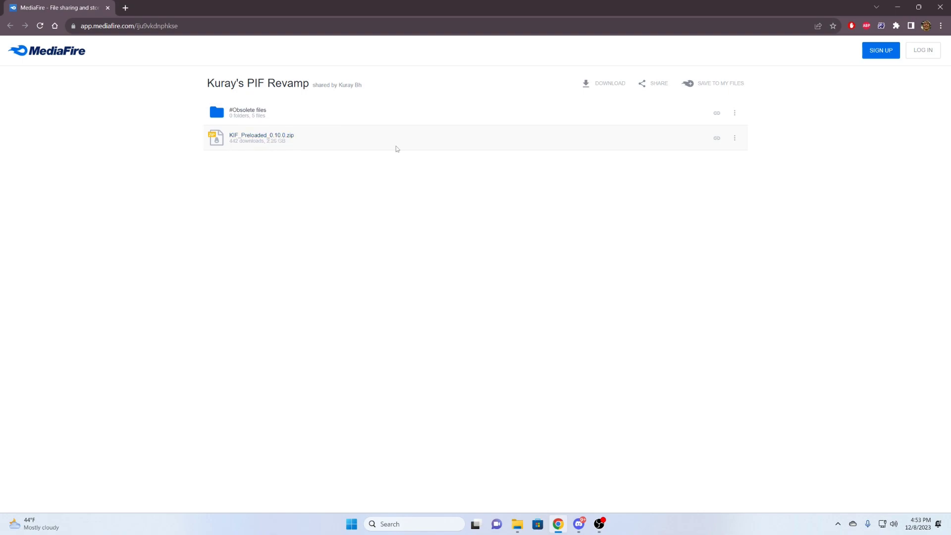
{"action": "left_click", "coordinate": [276, 139]}
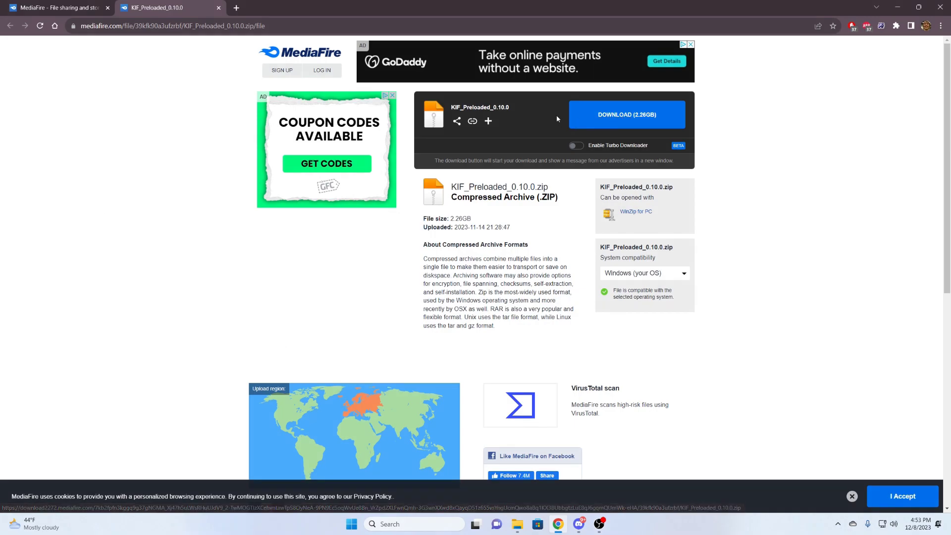
{"action": "left_click", "coordinate": [623, 121]}
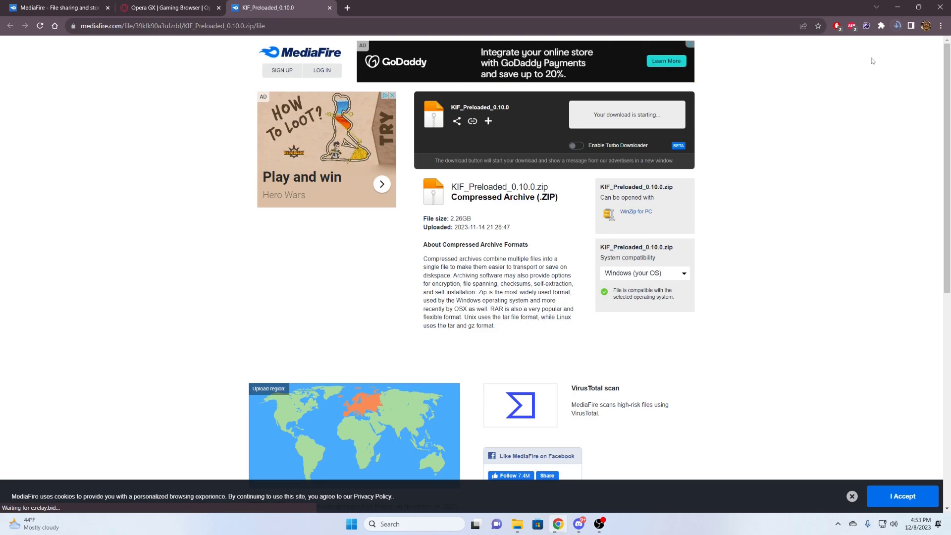
- Create a PreLoadedIF folder on SSD1 (D:), then return to the Downloads folder
{"action": "left_click", "coordinate": [517, 524]}
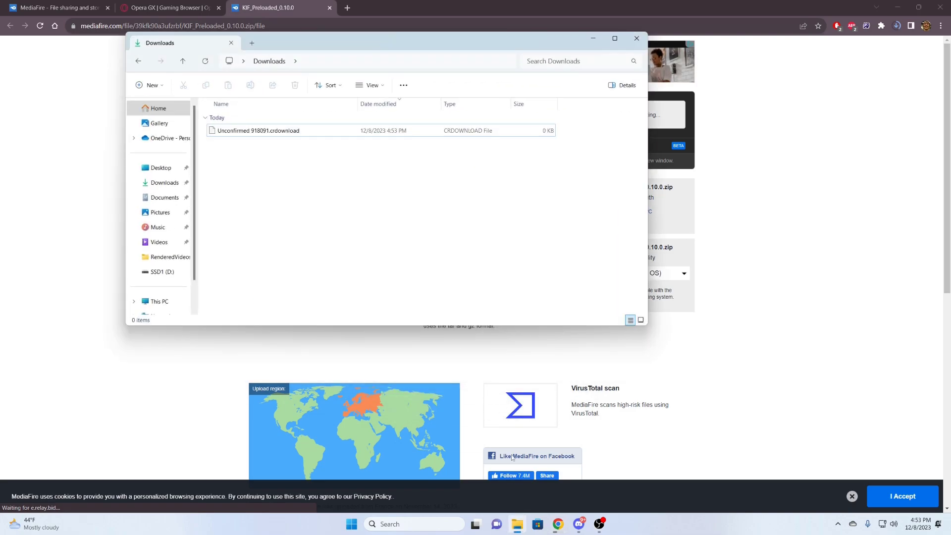
{"action": "scroll", "coordinate": [164, 242], "scroll_direction": "down", "scroll_amount": 2}
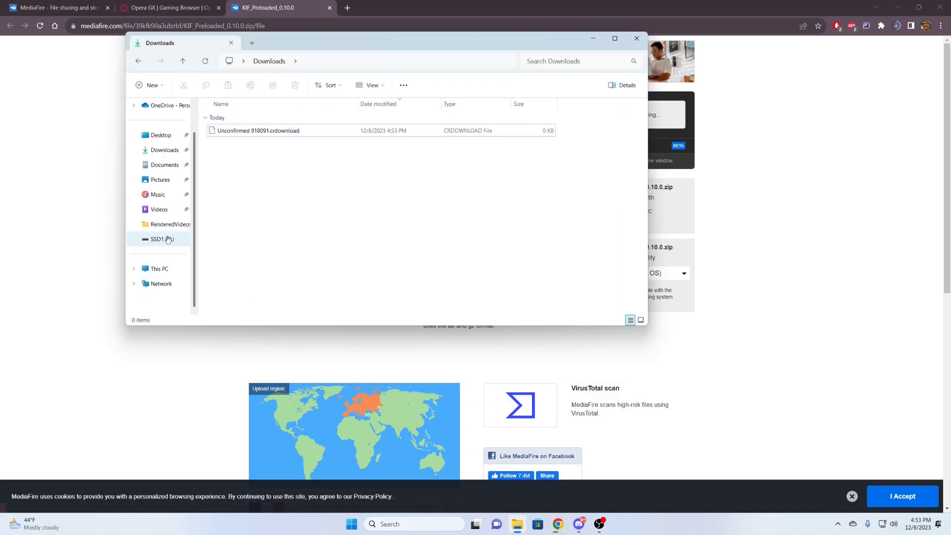
{"action": "left_click", "coordinate": [158, 240]}
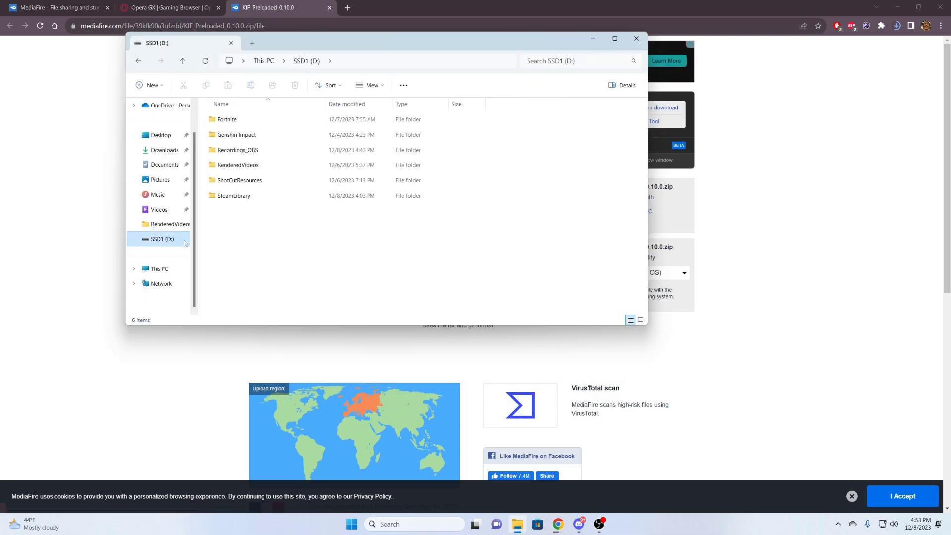
{"action": "right_click", "coordinate": [230, 218]}
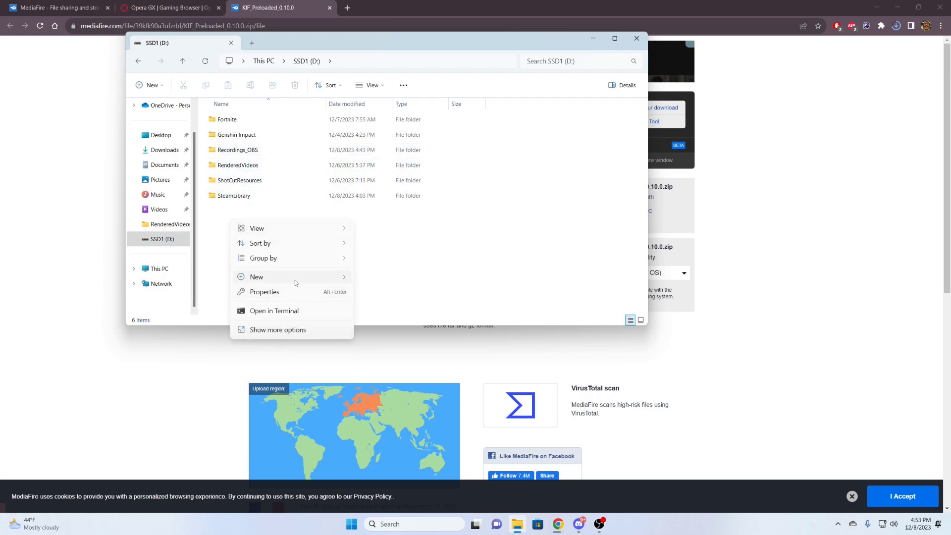
{"action": "mouse_move", "coordinate": [295, 281]}
{"action": "left_click", "coordinate": [365, 277]}
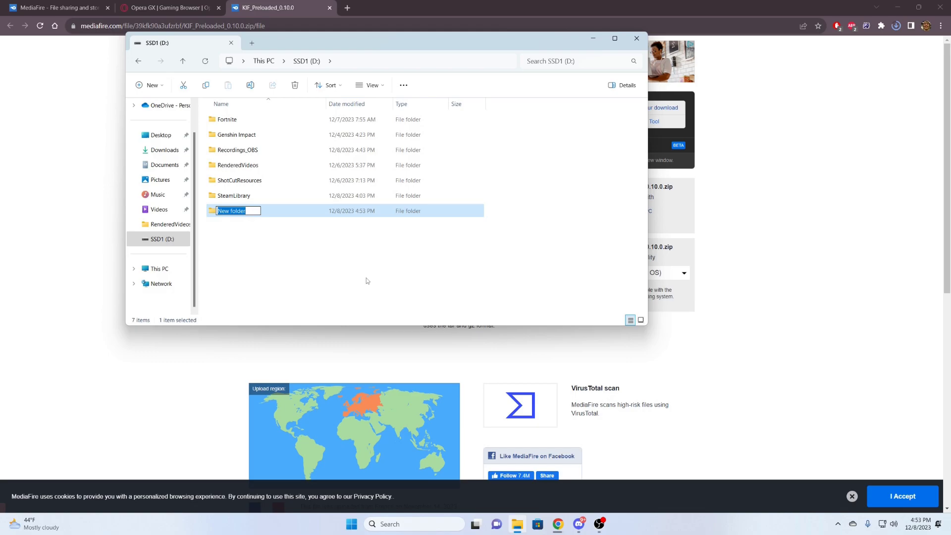
{"action": "type", "text": "PreLoadedIf"}
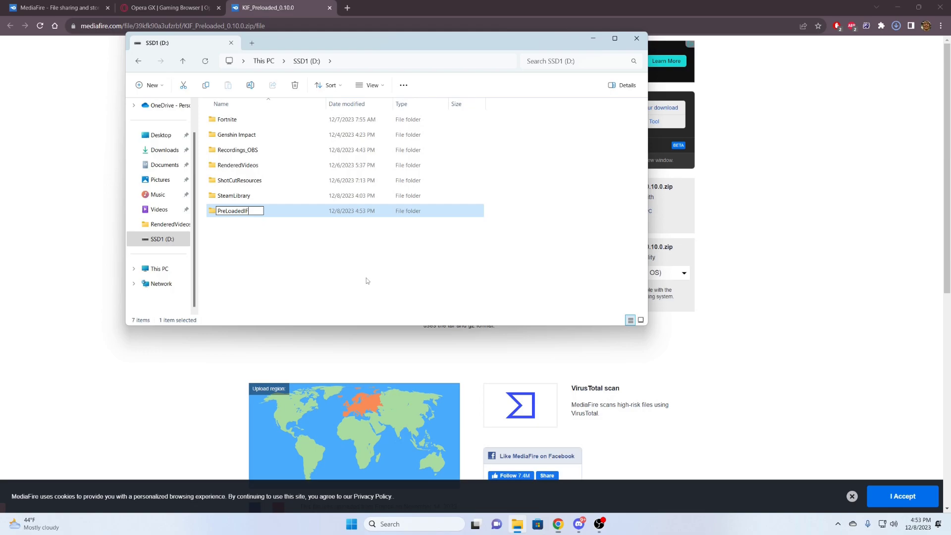
{"action": "key", "text": "Return"}
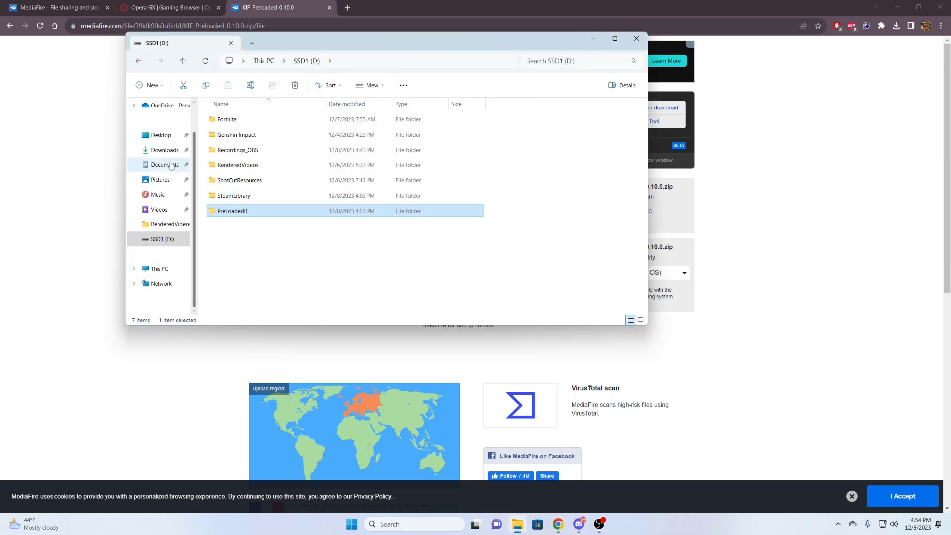
{"action": "left_click", "coordinate": [164, 150]}
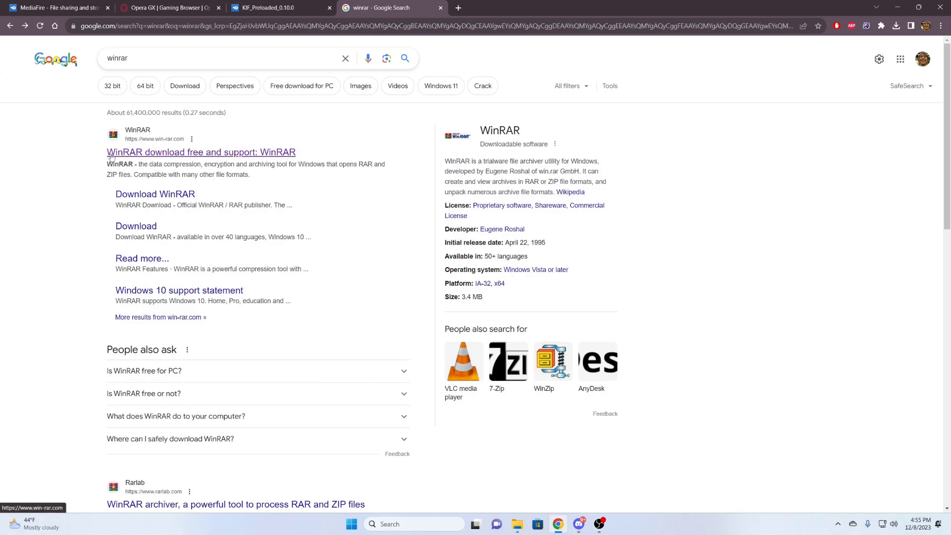
- Download the WinRAR free trial installer winrar-x64-624.exe from win-rar.com
{"action": "left_click", "coordinate": [243, 158]}
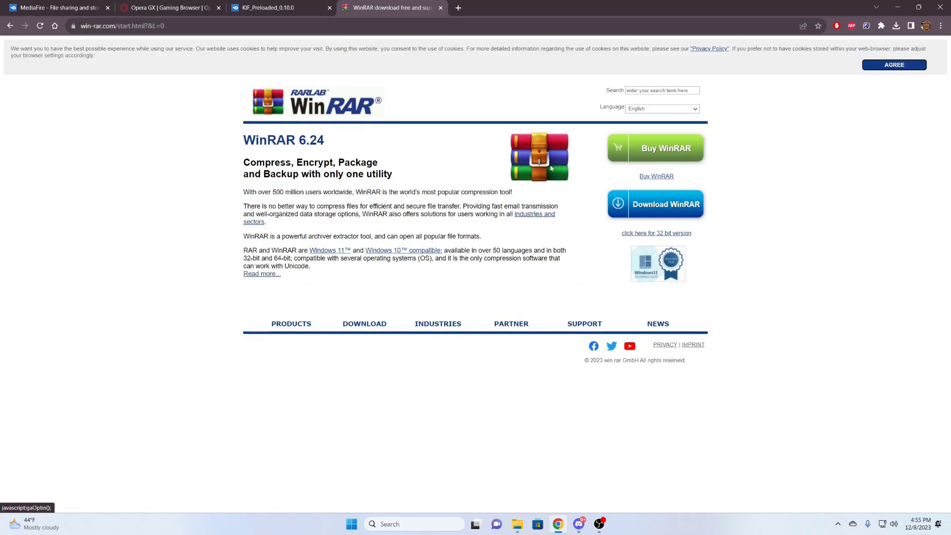
{"action": "left_click", "coordinate": [652, 210]}
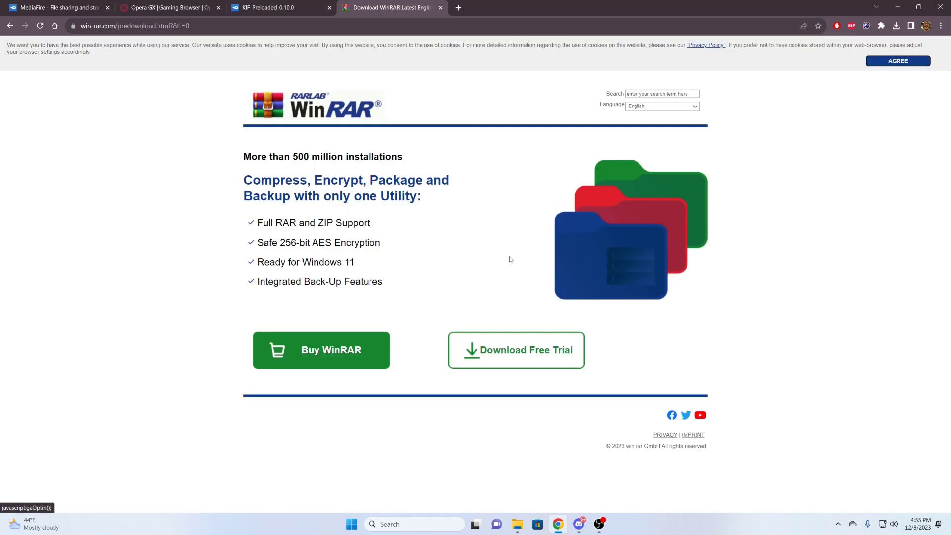
{"action": "left_click", "coordinate": [546, 358]}
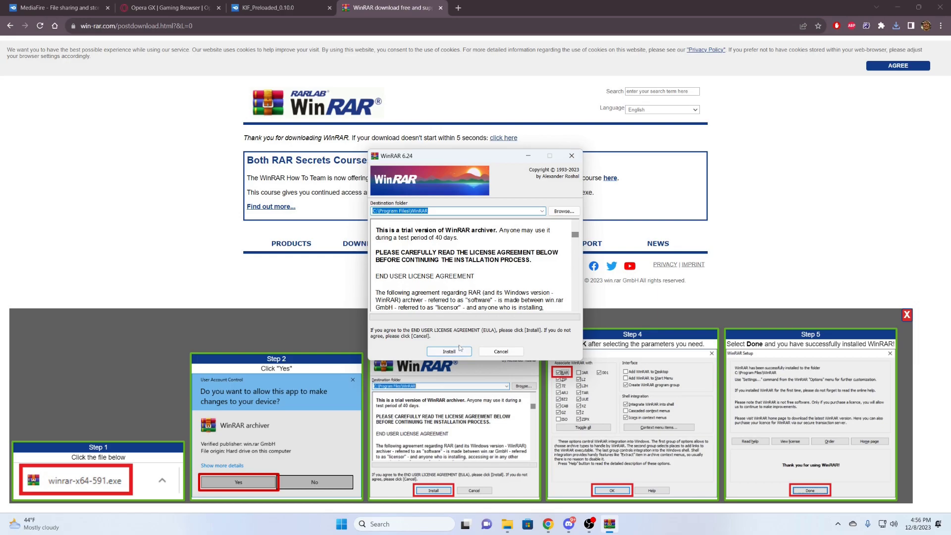
- Install WinRAR to C:\Program Files\WinRAR keeping the default file associations
{"action": "left_click", "coordinate": [456, 353]}
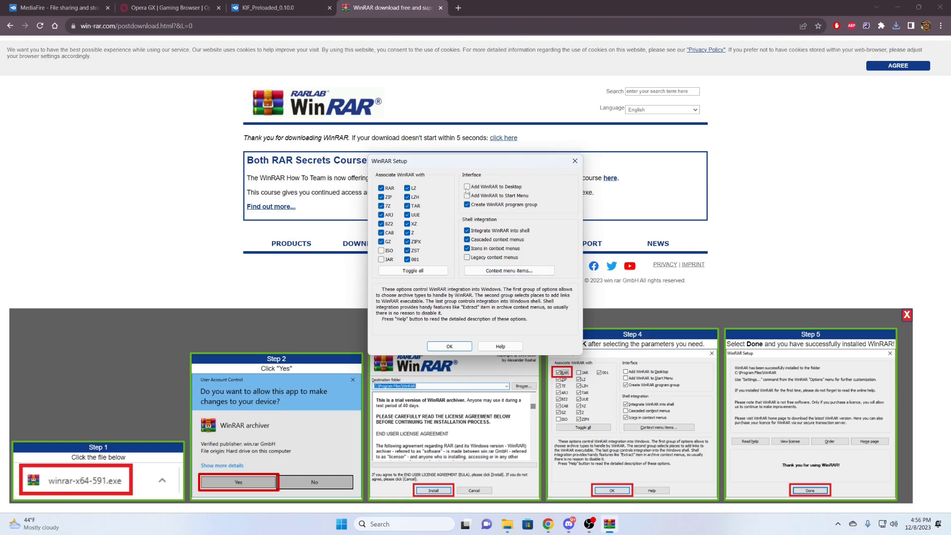
{"action": "left_click", "coordinate": [448, 343]}
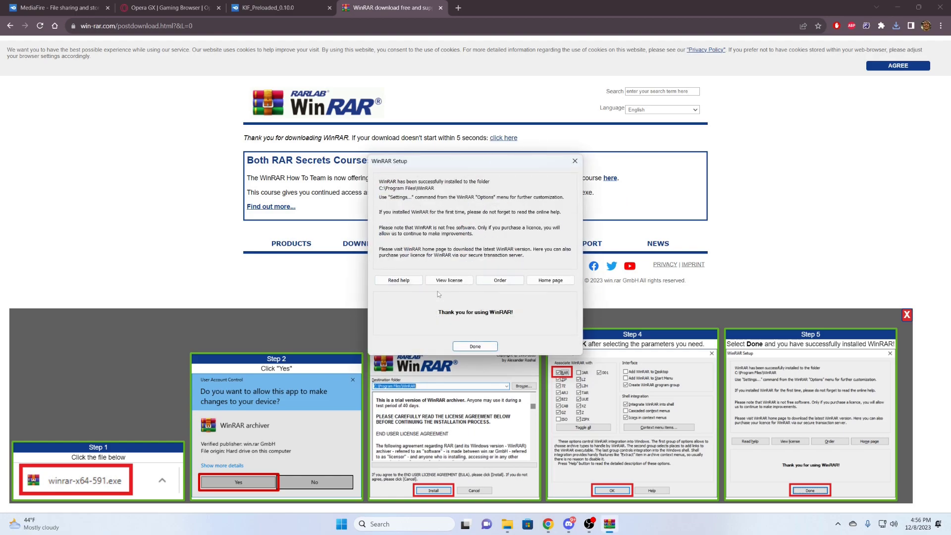
{"action": "left_click", "coordinate": [484, 347]}
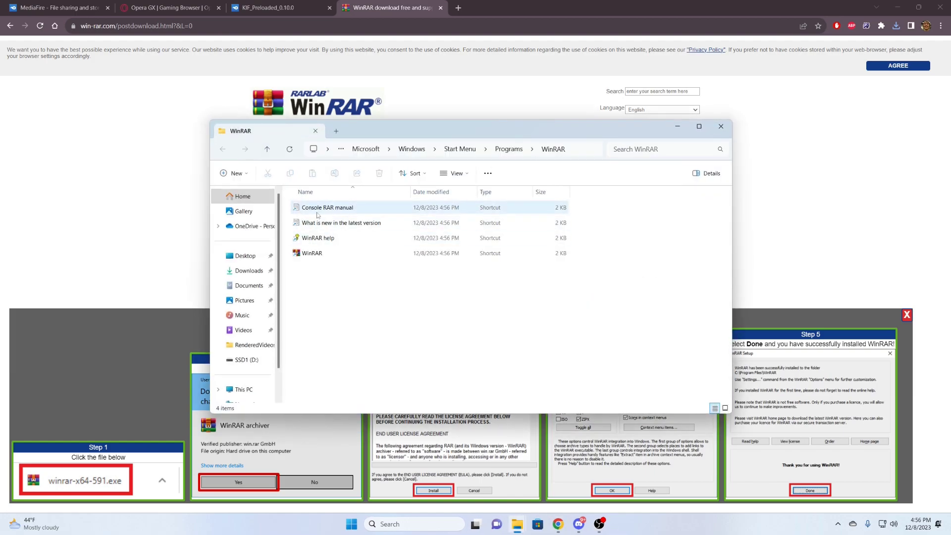
- Open KIF_Preloaded_0.10.0.zip from Downloads in WinRAR archiver, just once
{"action": "left_click", "coordinate": [720, 126]}
{"action": "left_click", "coordinate": [517, 529]}
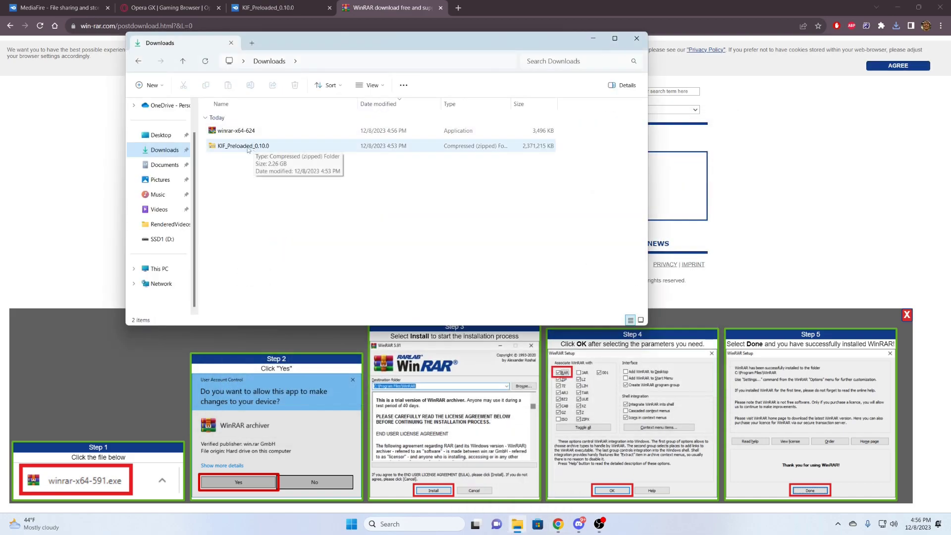
{"action": "left_click", "coordinate": [233, 148]}
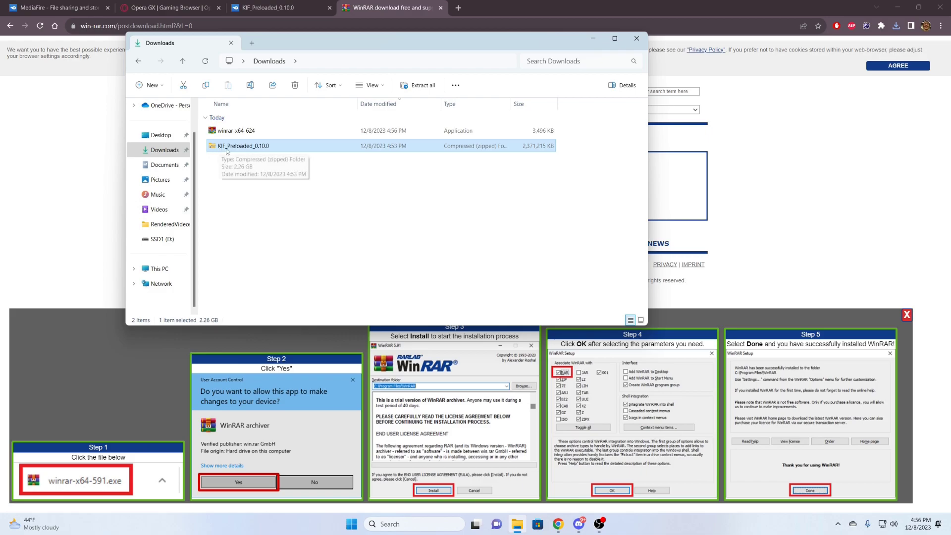
{"action": "right_click", "coordinate": [271, 151]}
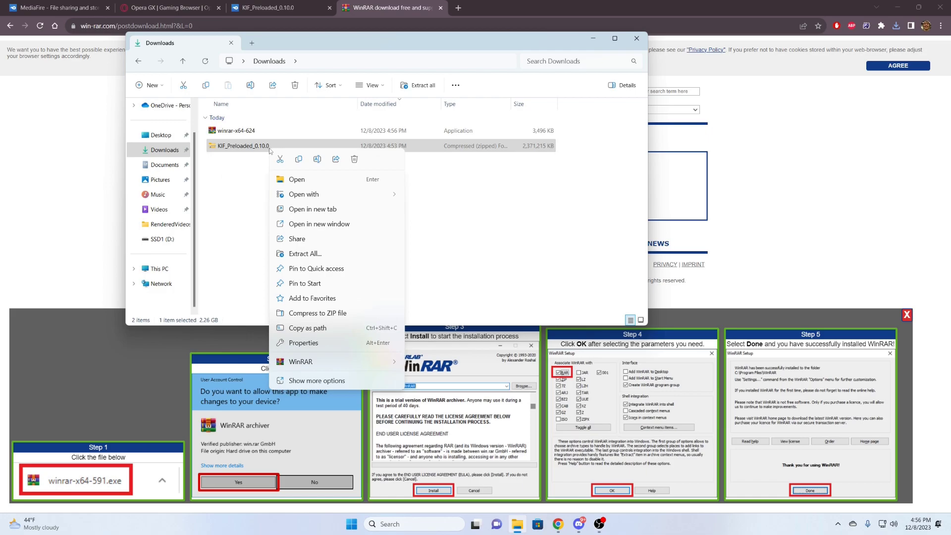
{"action": "mouse_move", "coordinate": [308, 200]}
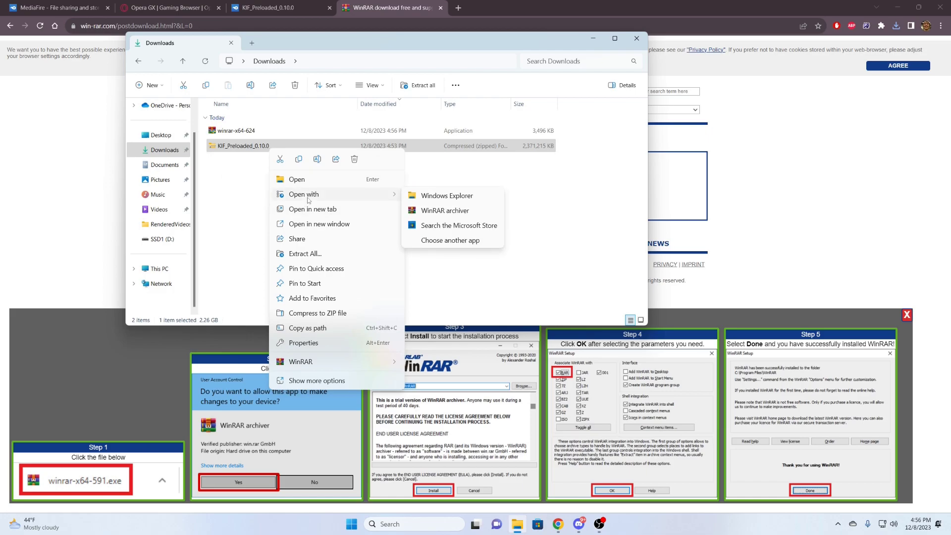
{"action": "left_click", "coordinate": [425, 212]}
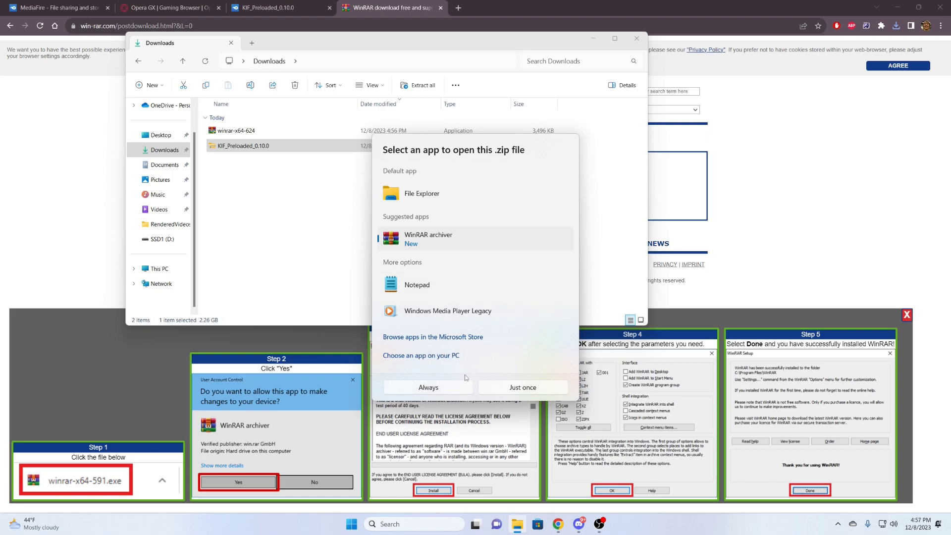
{"action": "left_click", "coordinate": [522, 392]}
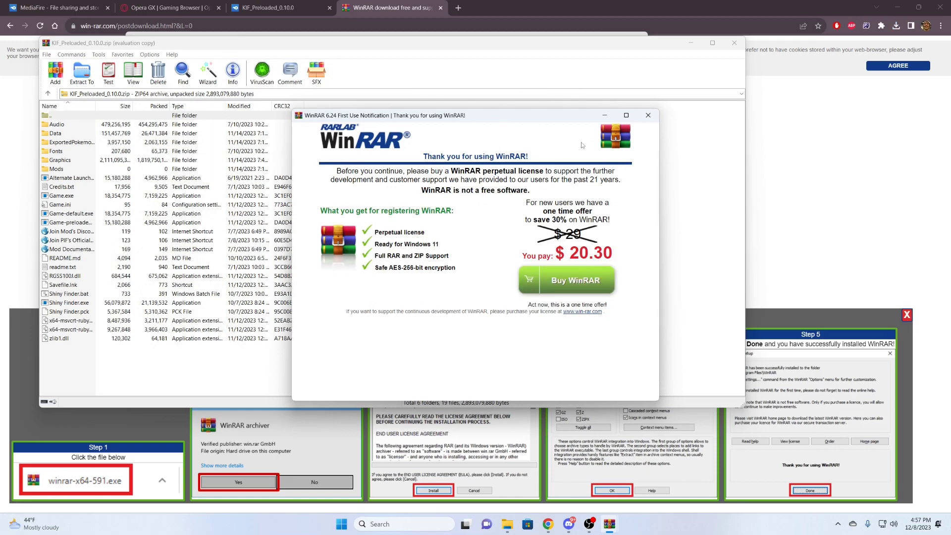
- Dismiss the WinRAR purchase notice and extract KIF_Preloaded_0.10.0 into D:\PreLoadedIF
{"action": "left_click", "coordinate": [648, 115]}
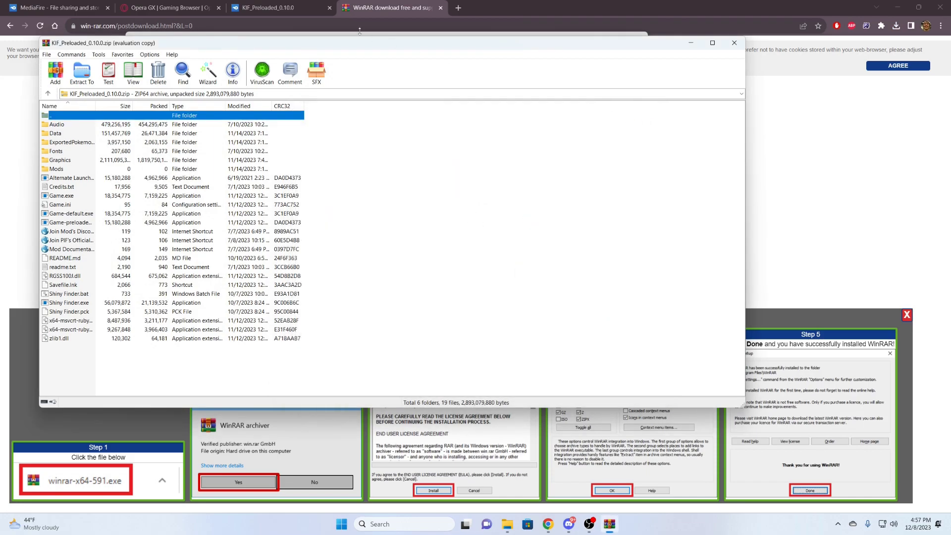
{"action": "left_click_drag", "start_coordinate": [360, 43], "coordinate": [506, 114]}
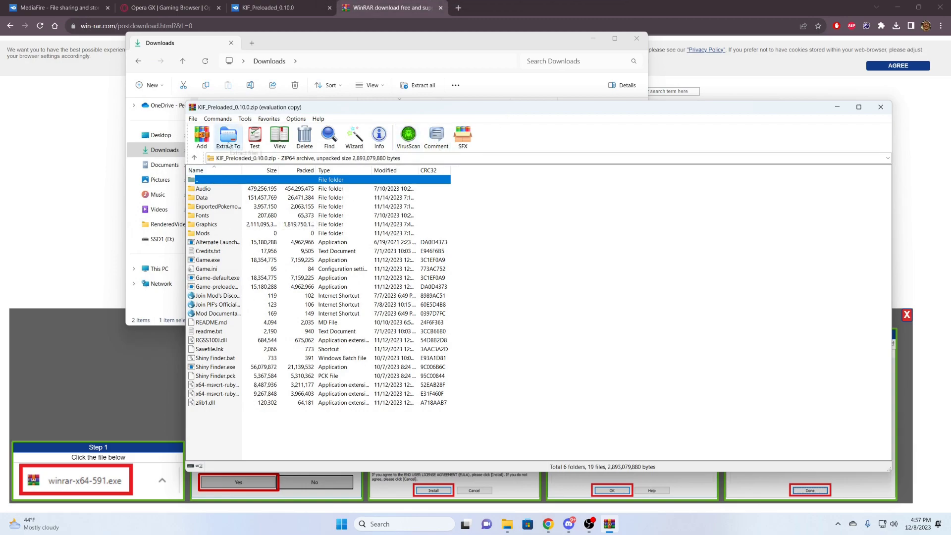
{"action": "left_click", "coordinate": [229, 138]}
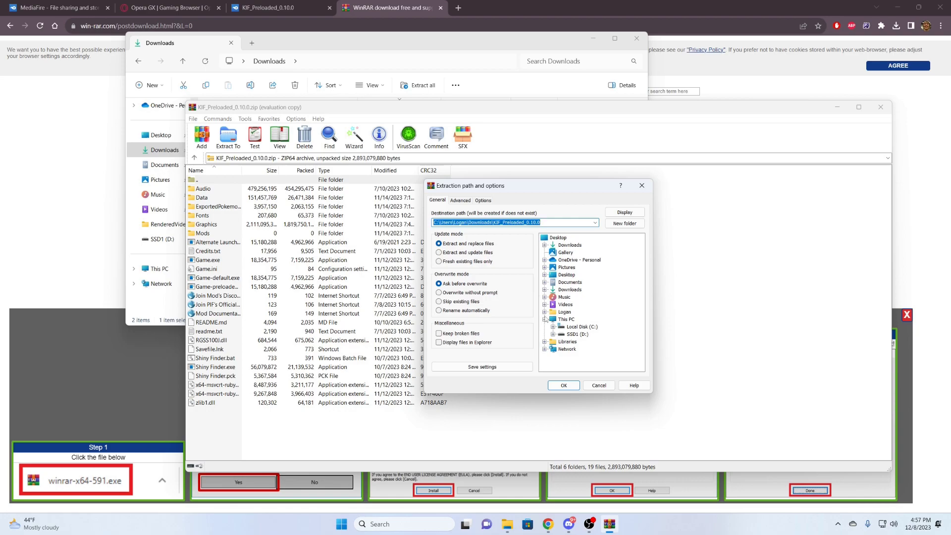
{"action": "left_click", "coordinate": [563, 335]}
{"action": "left_click", "coordinate": [554, 335]}
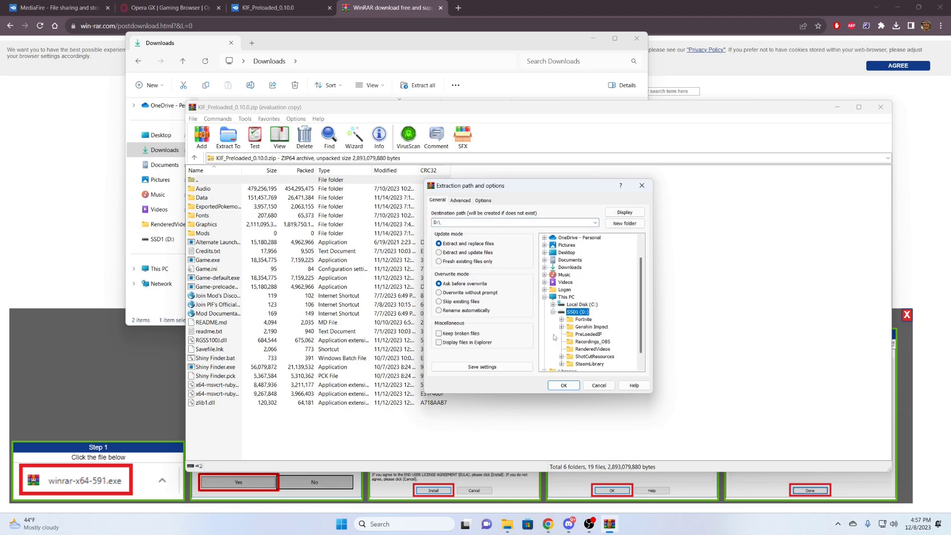
{"action": "left_click", "coordinate": [574, 335]}
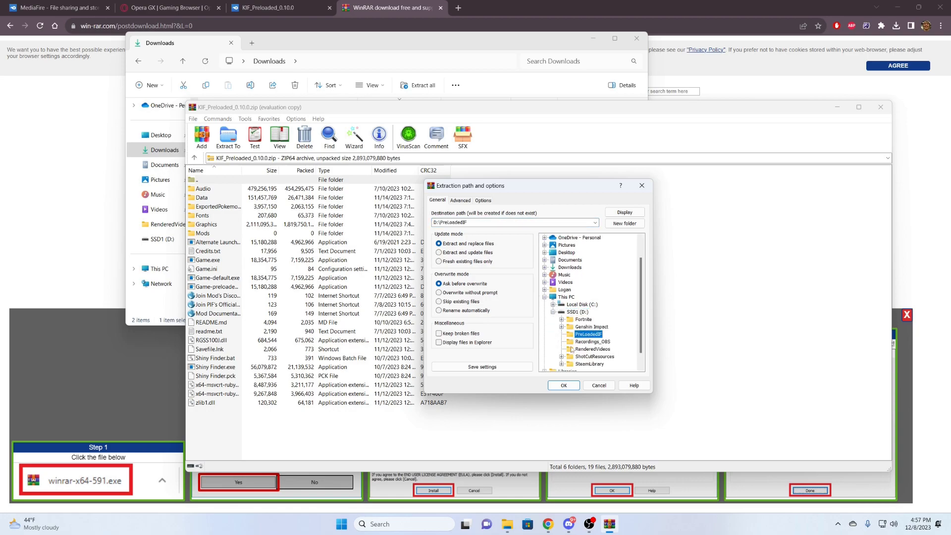
{"action": "left_click", "coordinate": [563, 385]}
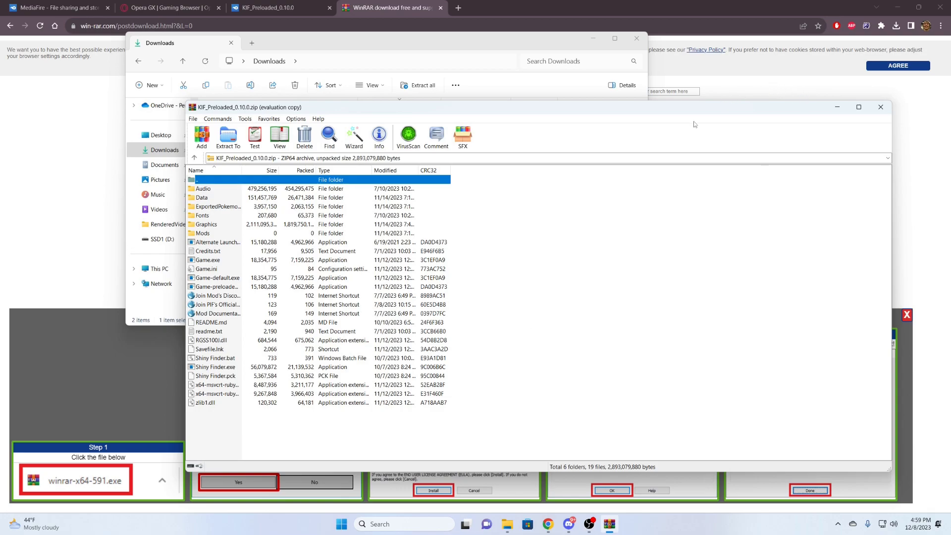
- Close WinRAR and launch Game from D:\PreLoadedIF, advancing to the version 0.10.7 notice
{"action": "left_click", "coordinate": [880, 107]}
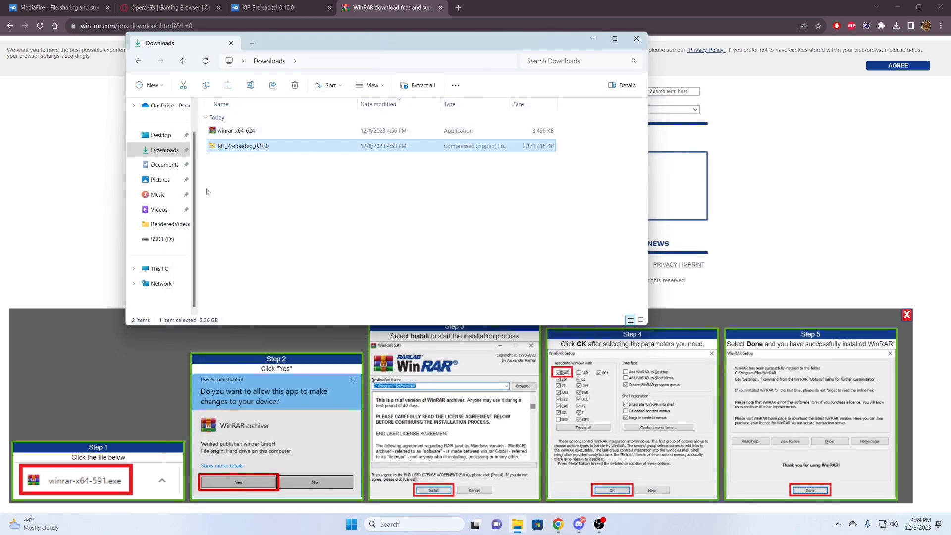
{"action": "left_click", "coordinate": [164, 240]}
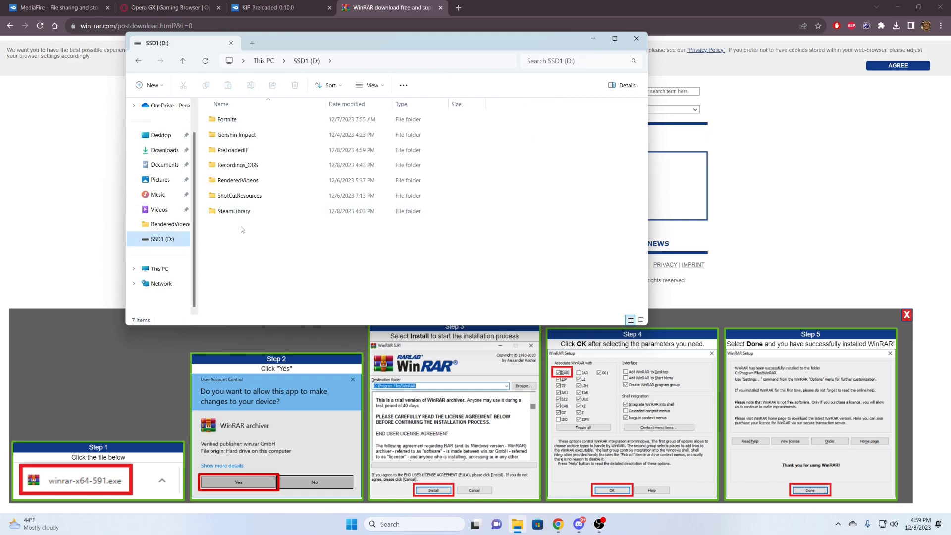
{"action": "double_click", "coordinate": [233, 151]}
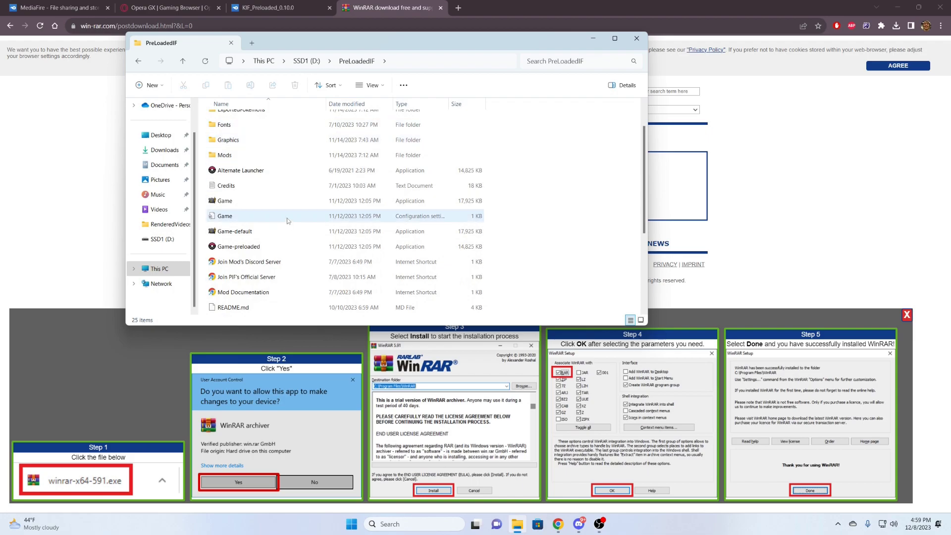
{"action": "scroll", "coordinate": [301, 155], "scroll_direction": "down", "scroll_amount": 1}
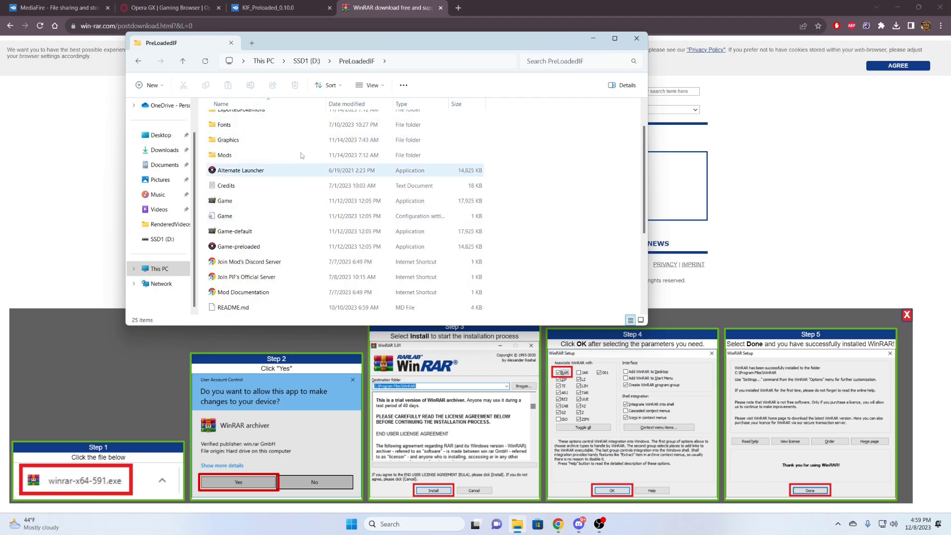
{"action": "double_click", "coordinate": [286, 200]}
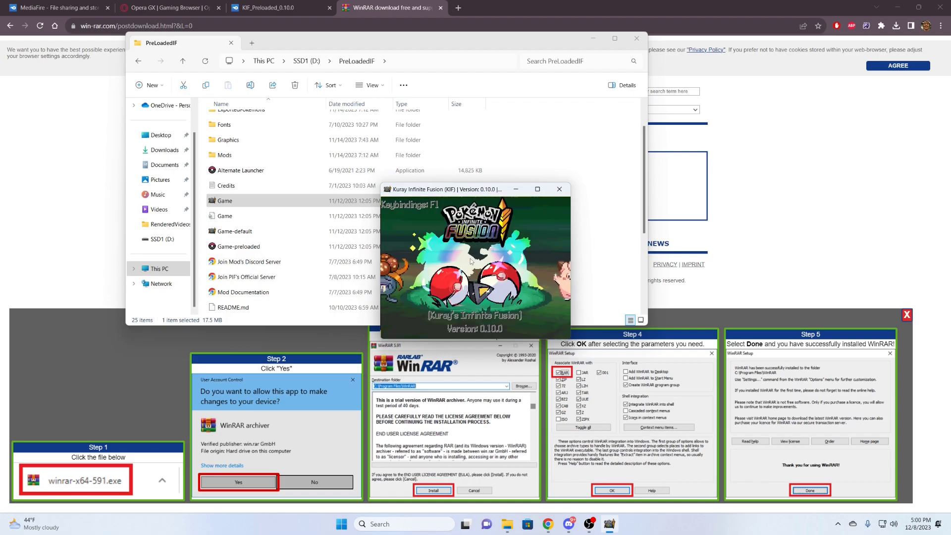
{"action": "key", "text": "Return"}
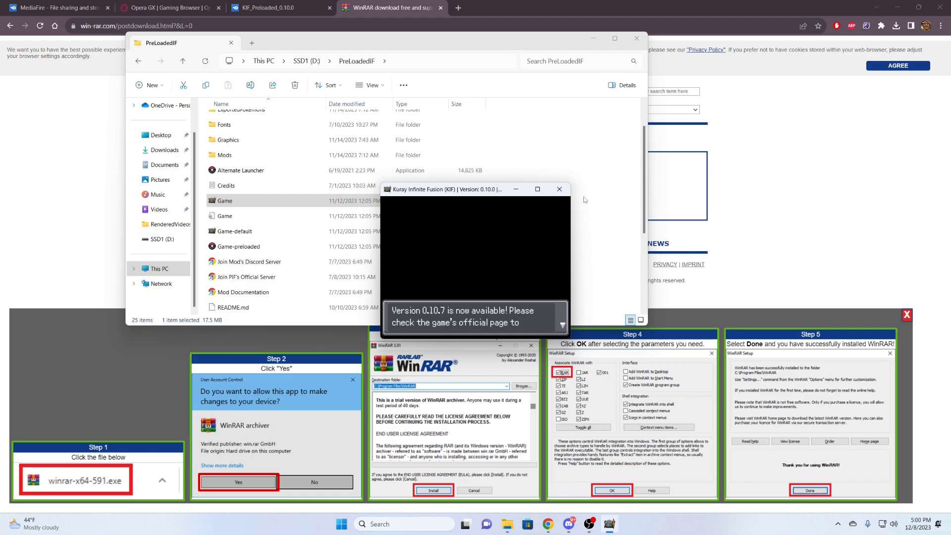
- Close the game and open the C:\InfiniteFusion folder
{"action": "left_click", "coordinate": [559, 189]}
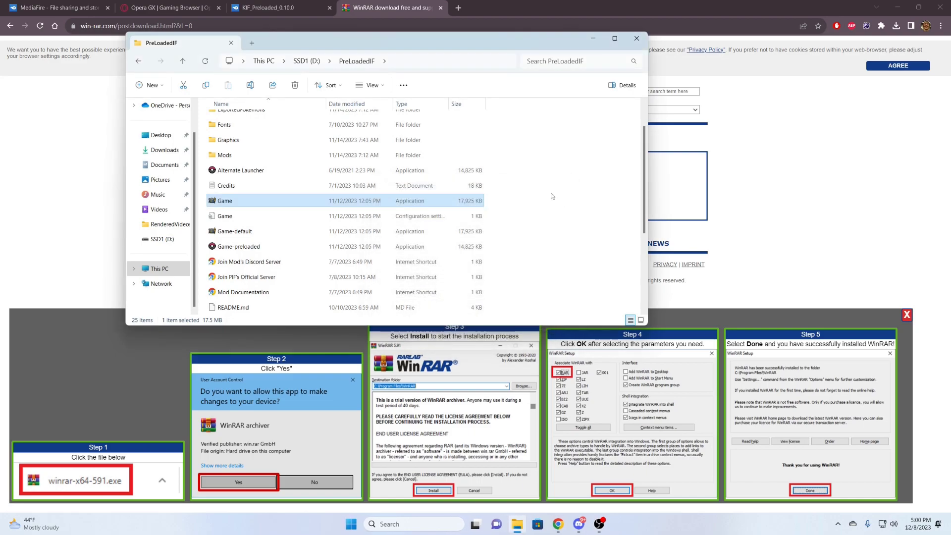
{"action": "key", "text": "alt+Left"}
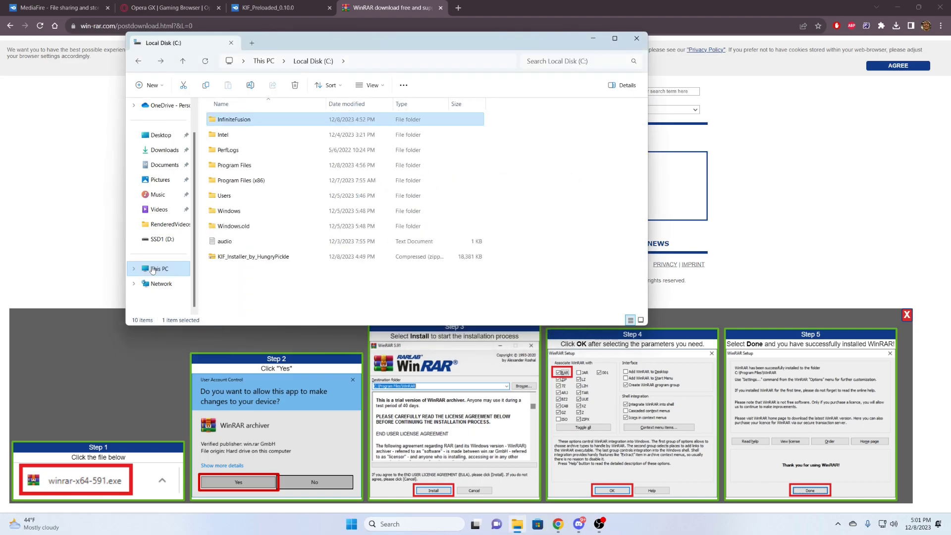
{"action": "left_click", "coordinate": [152, 270]}
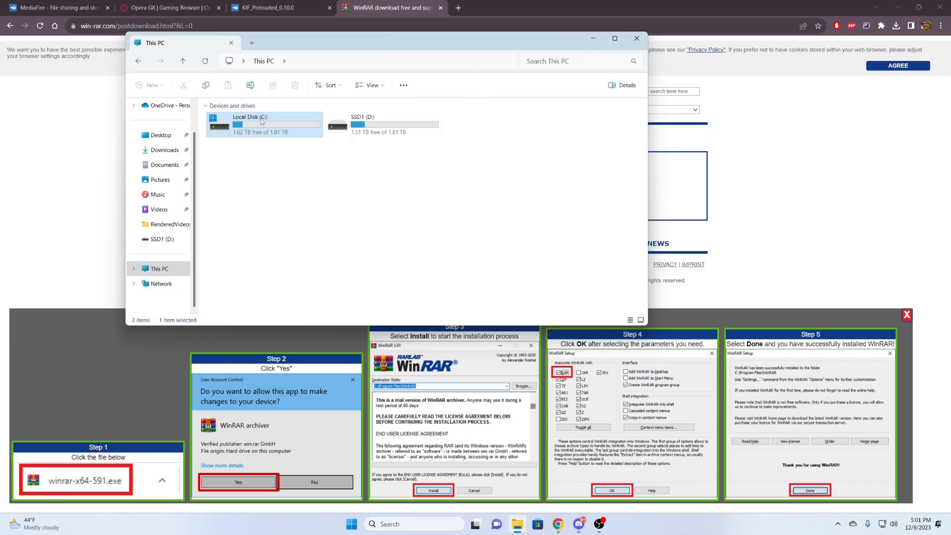
{"action": "double_click", "coordinate": [235, 123]}
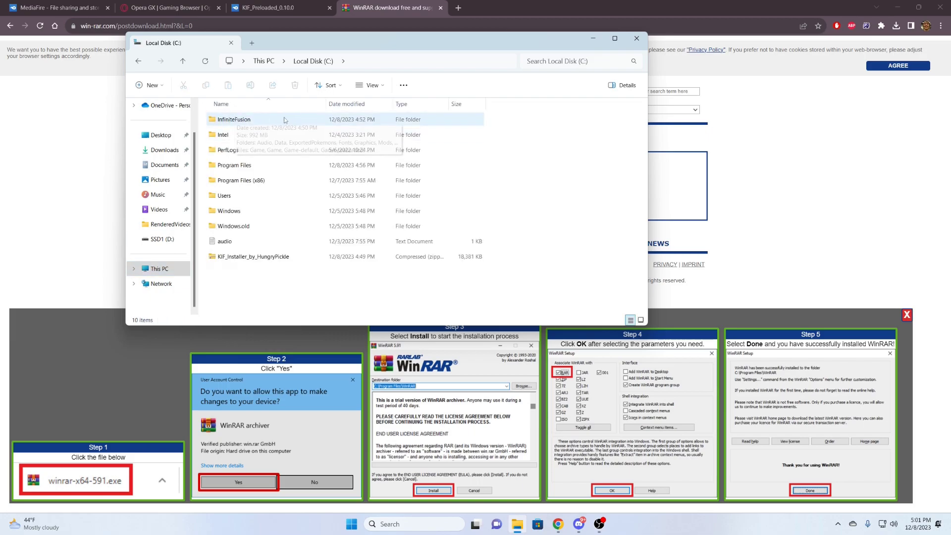
{"action": "double_click", "coordinate": [235, 121]}
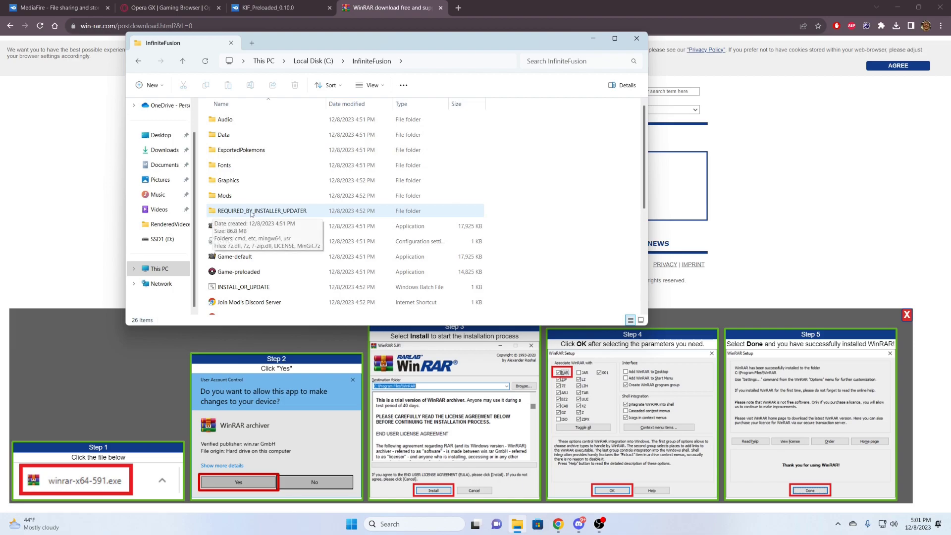
- Select the 20 items from REQUIRED_BY_INSTALLER_UPDATER through zlib1.dll and copy them
{"action": "left_click", "coordinate": [255, 212]}
{"action": "scroll", "coordinate": [253, 228], "scroll_direction": "down", "scroll_amount": 5}
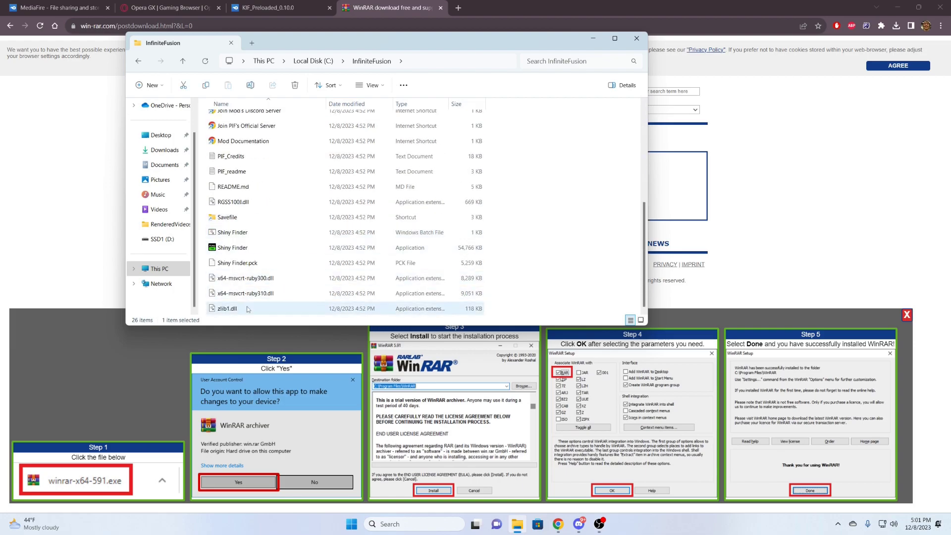
{"action": "scroll", "coordinate": [248, 218], "scroll_direction": "up", "scroll_amount": 3}
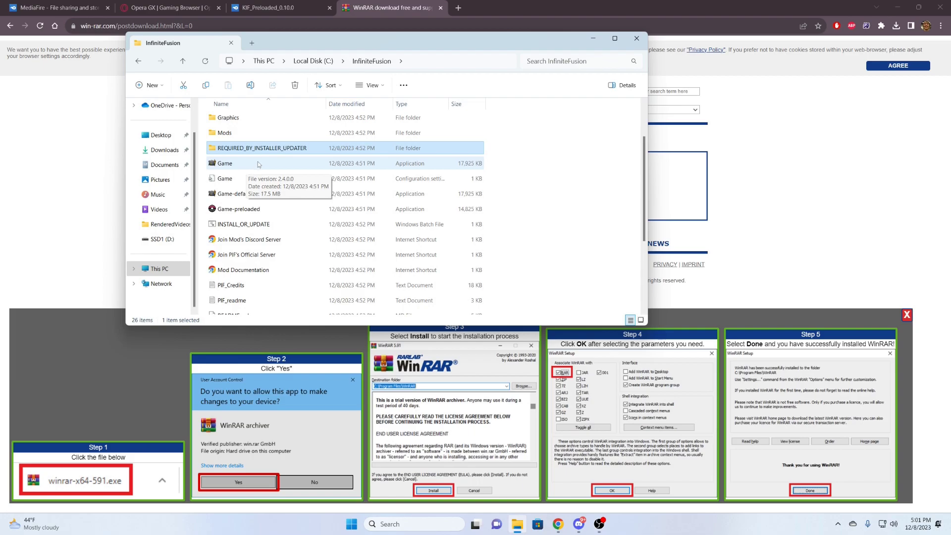
{"action": "scroll", "coordinate": [258, 161], "scroll_direction": "up", "scroll_amount": 1}
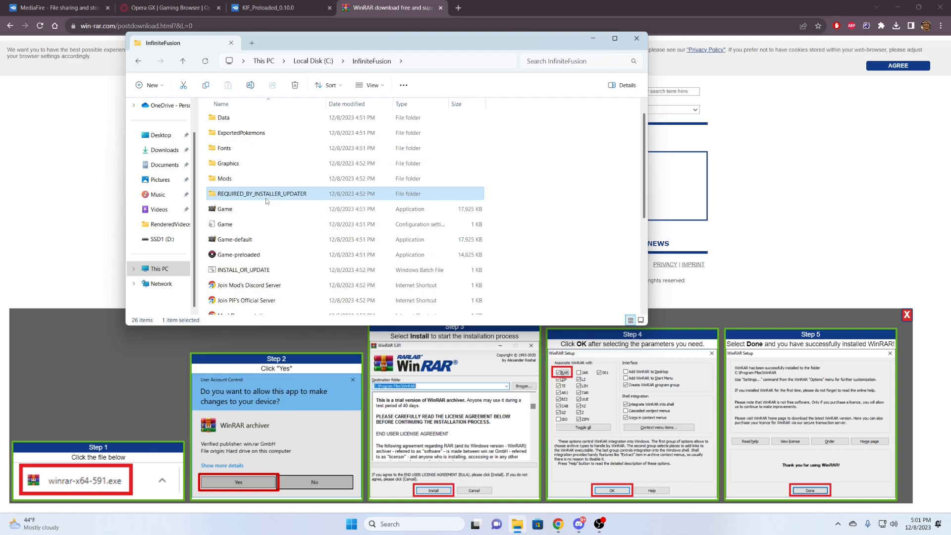
{"action": "scroll", "coordinate": [267, 200], "scroll_direction": "down", "scroll_amount": 4}
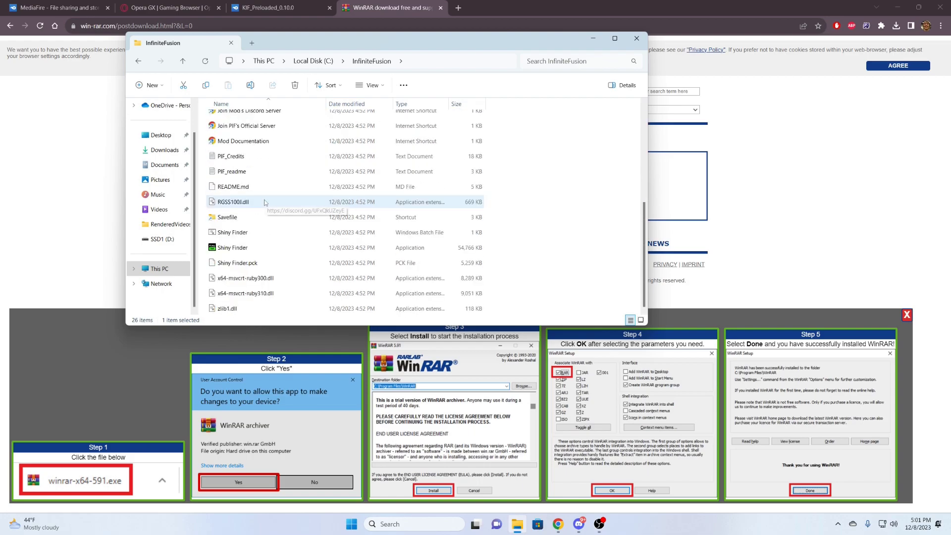
{"action": "left_click", "coordinate": [246, 310], "text": "shift"}
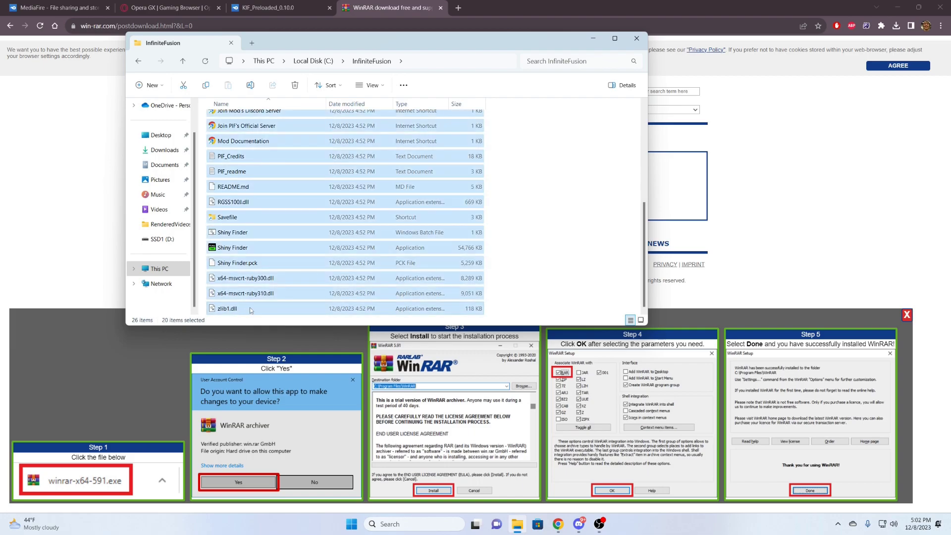
{"action": "right_click", "coordinate": [250, 307]}
{"action": "left_click", "coordinate": [280, 319]}
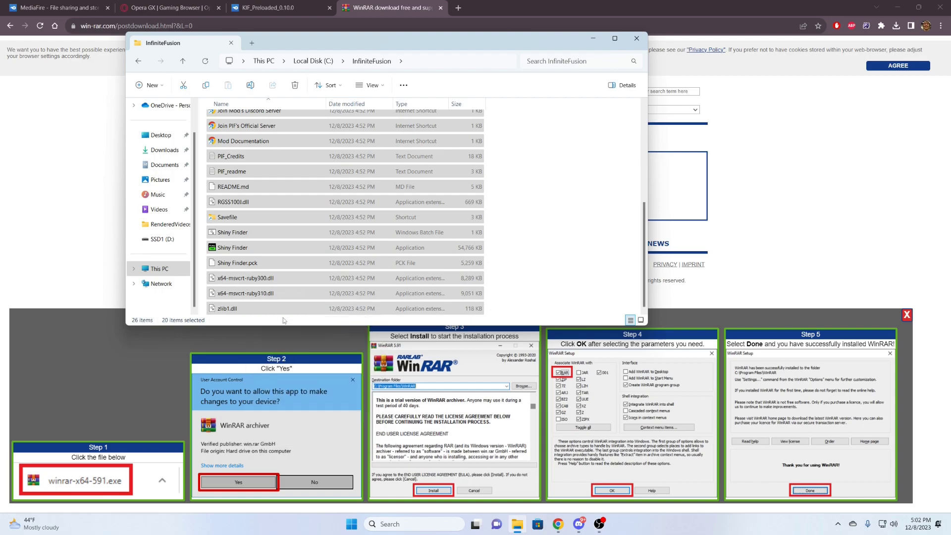
- Paste the copied files into D:\PreLoadedIF, replacing 16 same-named files, then view REQUIRED_BY_INSTALLER_UPDATER
{"action": "left_click", "coordinate": [147, 272]}
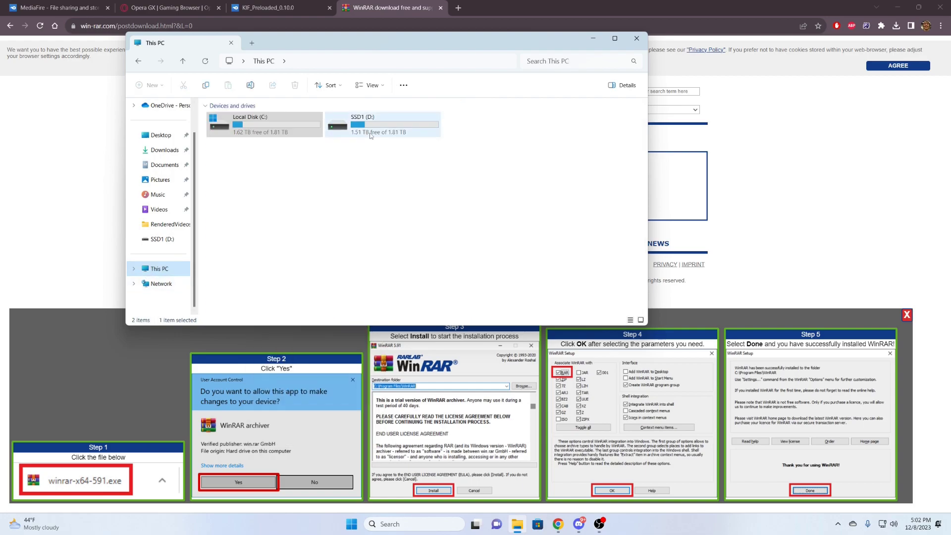
{"action": "double_click", "coordinate": [357, 124]}
{"action": "double_click", "coordinate": [275, 149]}
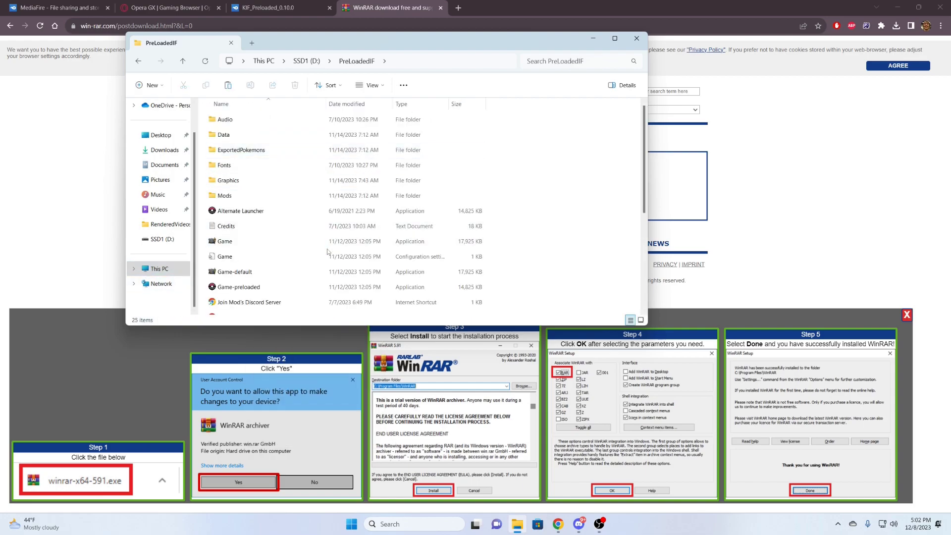
{"action": "right_click", "coordinate": [507, 179]}
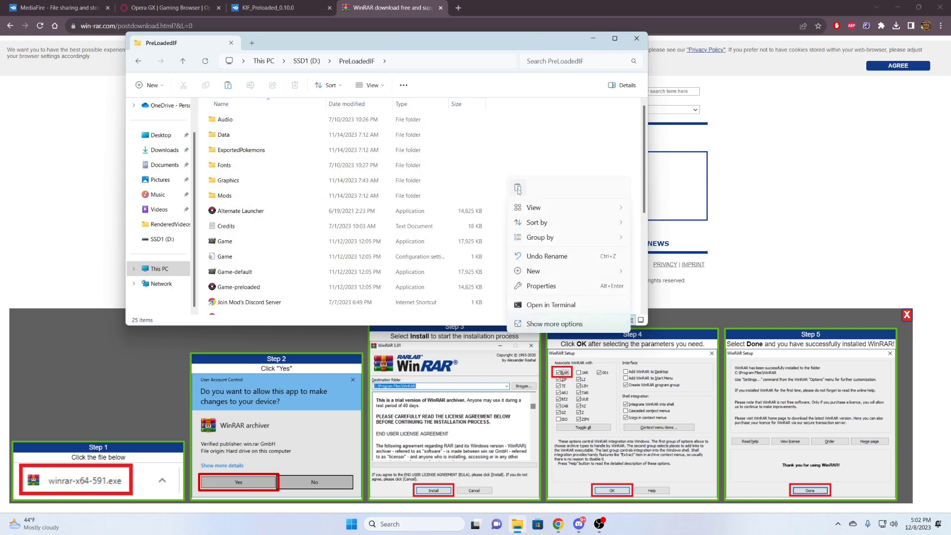
{"action": "left_click", "coordinate": [518, 189]}
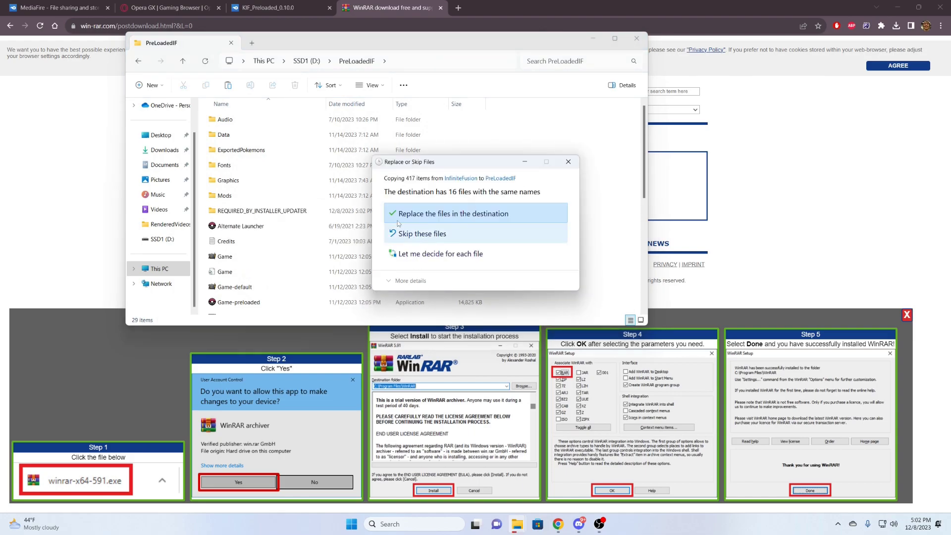
{"action": "left_click", "coordinate": [427, 216]}
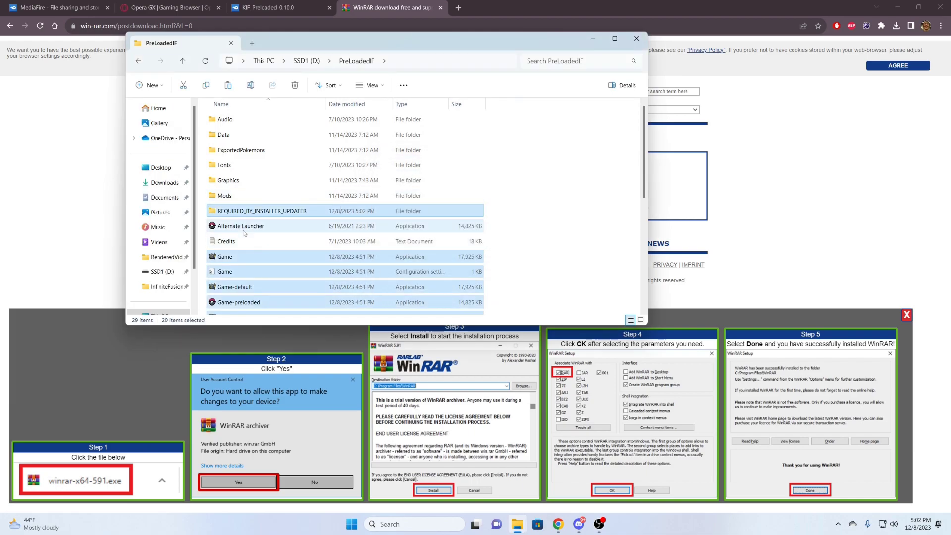
{"action": "left_click", "coordinate": [251, 214]}
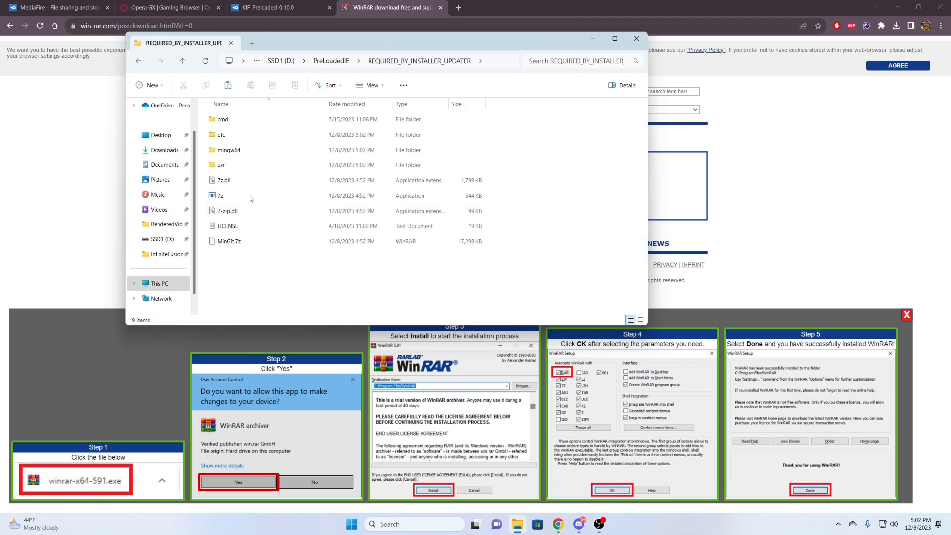
- Run the INSTALL_OR_UPDATE script and close its window once the update completes
{"action": "scroll", "coordinate": [235, 208], "scroll_direction": "down", "scroll_amount": 3}
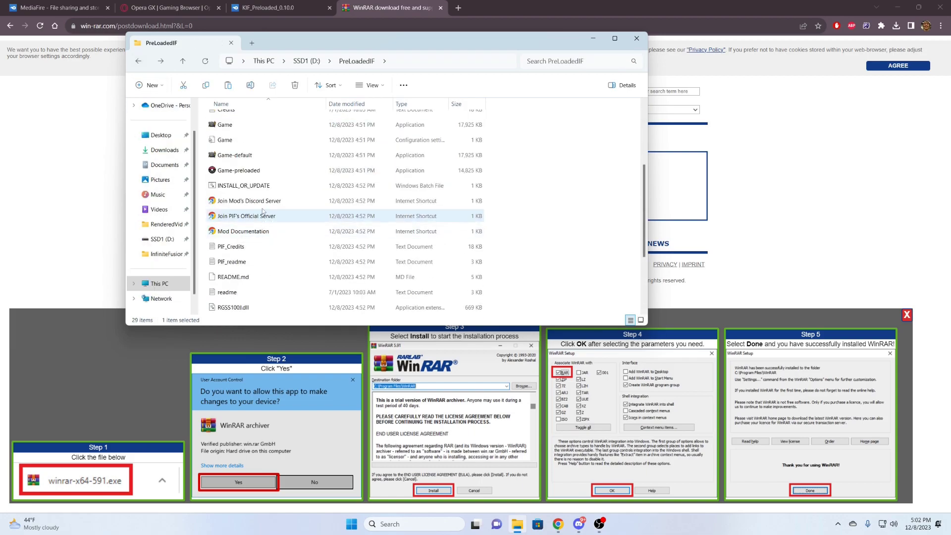
{"action": "scroll", "coordinate": [253, 180], "scroll_direction": "up", "scroll_amount": 2}
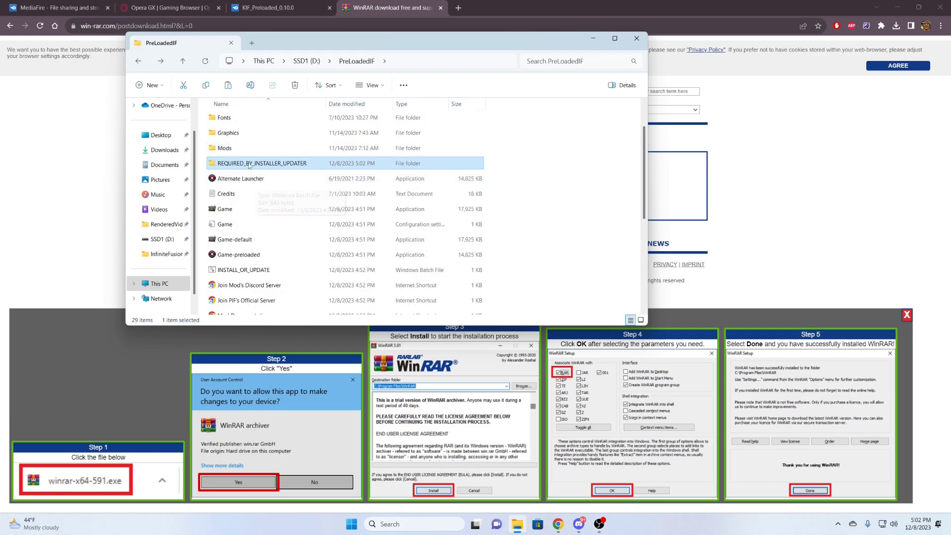
{"action": "scroll", "coordinate": [244, 166], "scroll_direction": "down", "scroll_amount": 1}
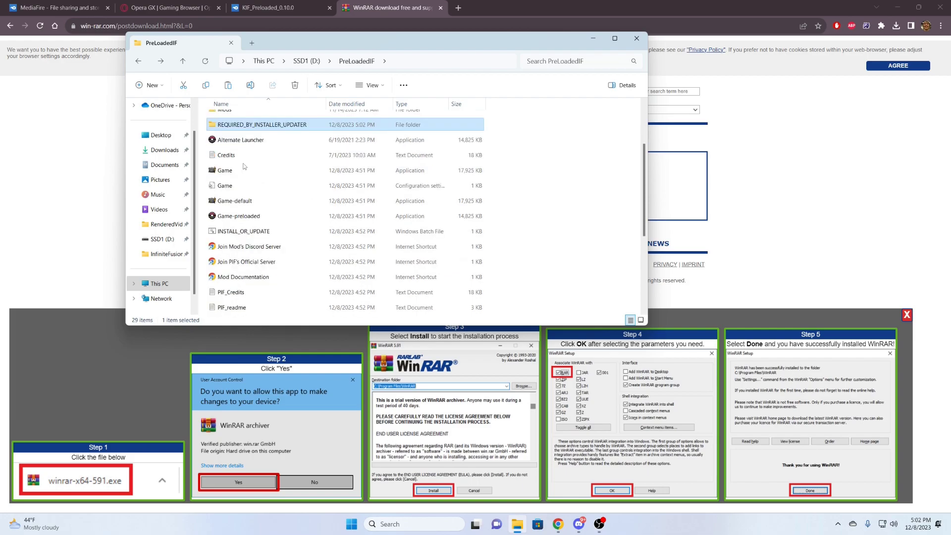
{"action": "double_click", "coordinate": [241, 232]}
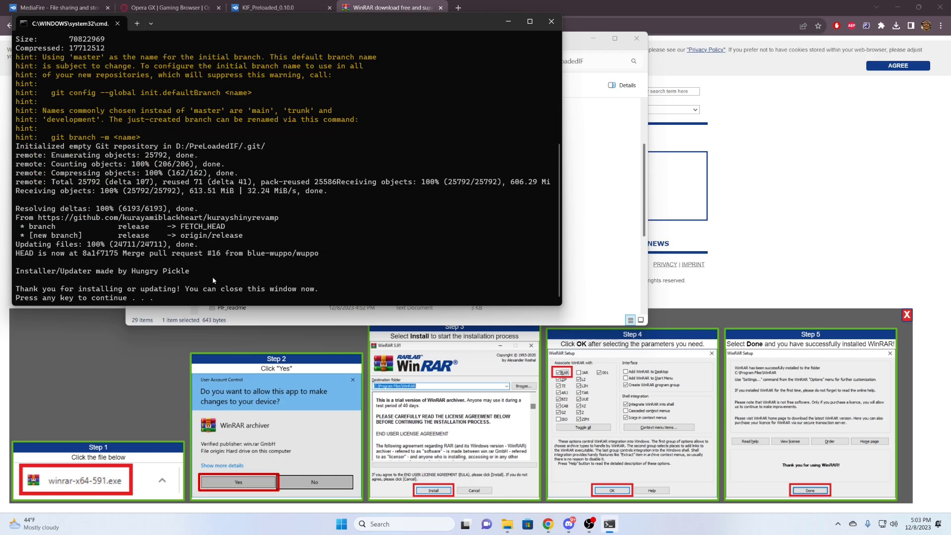
{"action": "key", "text": "Return"}
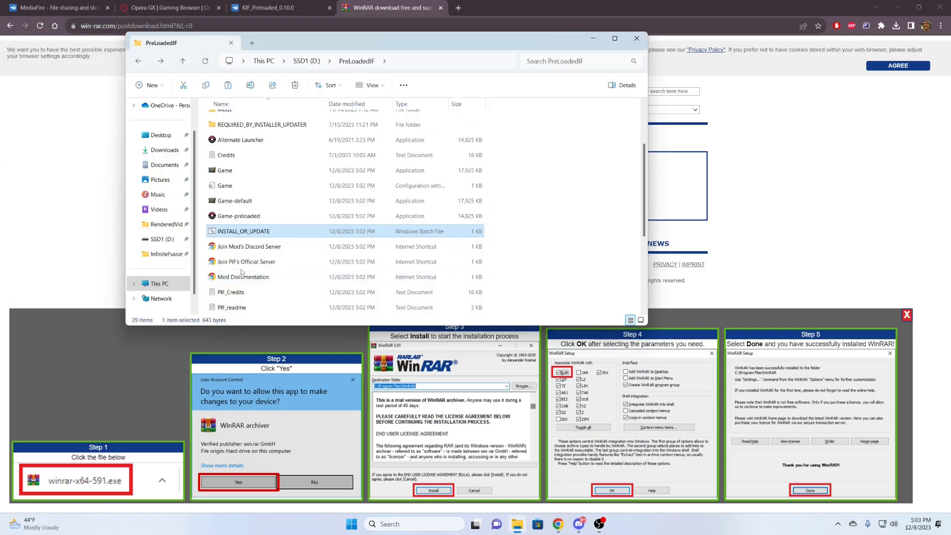
{"action": "double_click", "coordinate": [256, 174]}
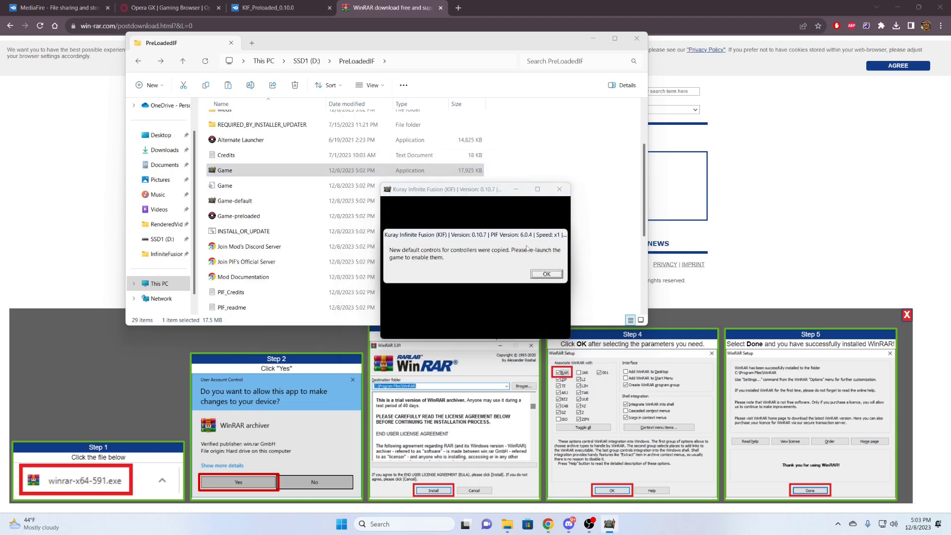
{"action": "left_click", "coordinate": [547, 273]}
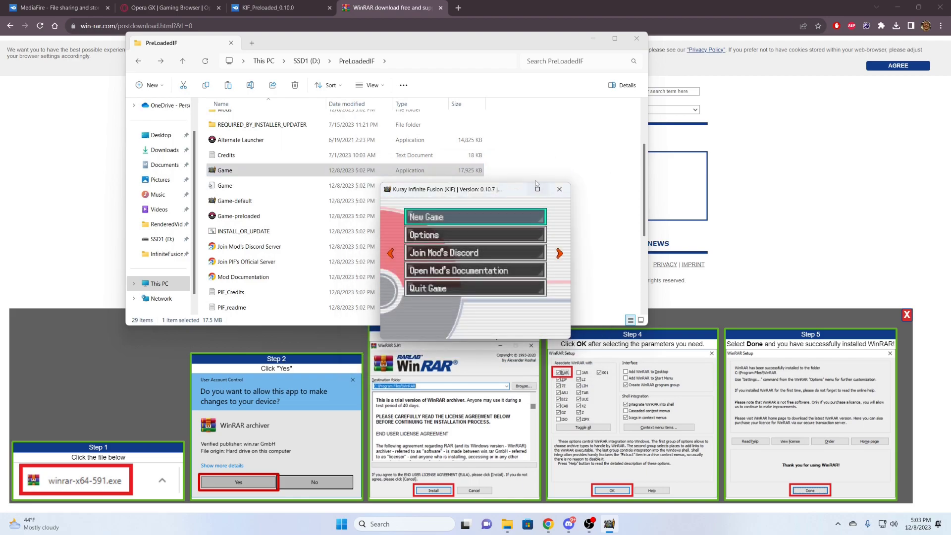
{"action": "left_click", "coordinate": [559, 189]}
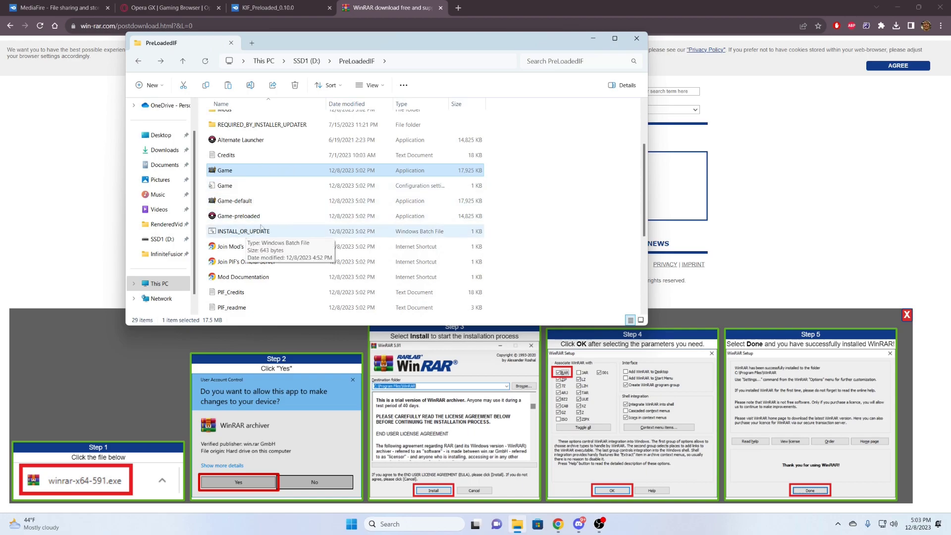
- Scroll the PreLoadedIF file list back to the top
{"action": "scroll", "coordinate": [248, 174], "scroll_direction": "up", "scroll_amount": 2}
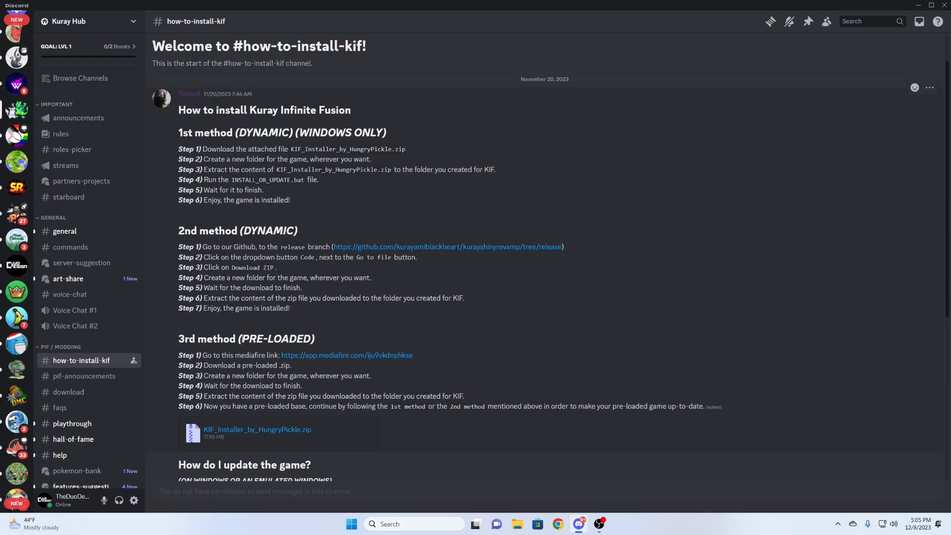
- Go to the Pokémon Infinite Fusion server's #downloads channel holding the October 2023 sprite pack
{"action": "left_click_drag", "start_coordinate": [242, 339], "coordinate": [311, 338]}
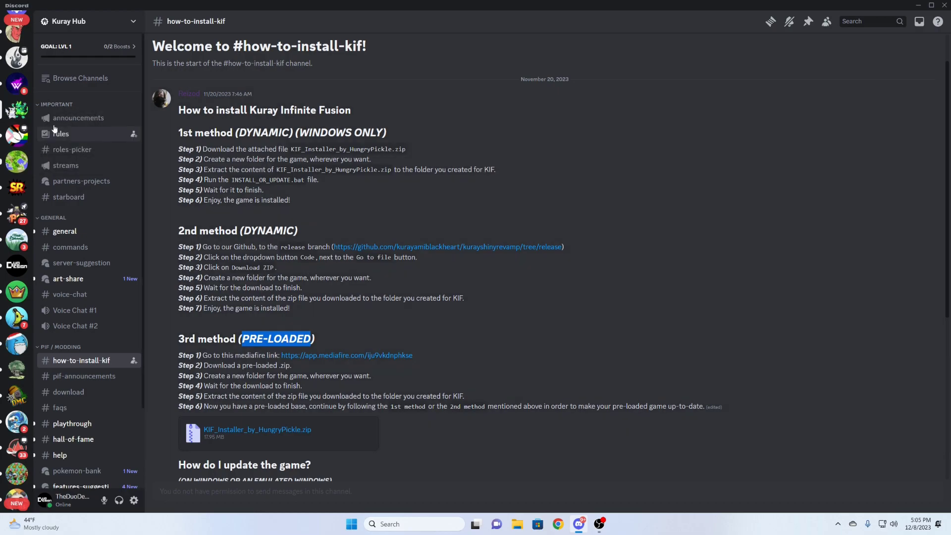
{"action": "scroll", "coordinate": [13, 321], "scroll_direction": "down", "scroll_amount": 5}
{"action": "left_click", "coordinate": [9, 346]}
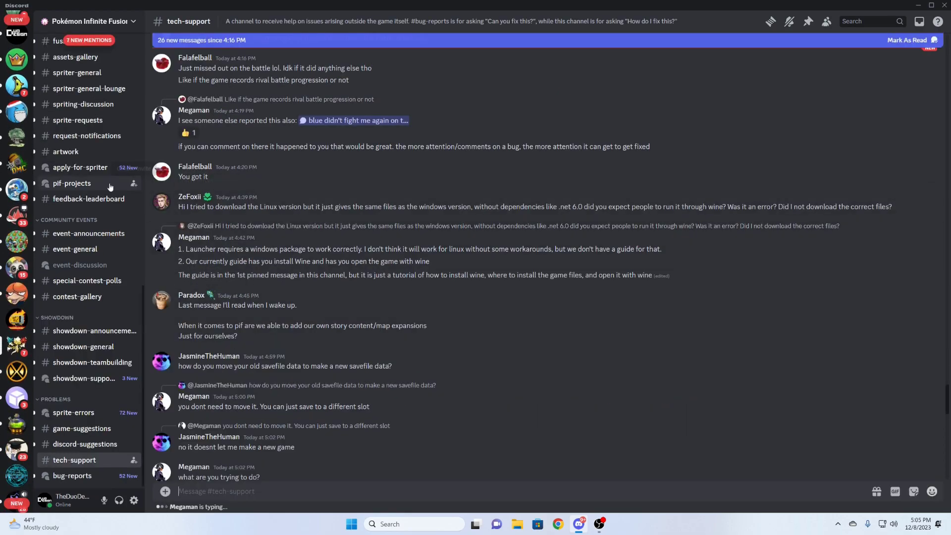
{"action": "scroll", "coordinate": [119, 196], "scroll_direction": "up", "scroll_amount": 10}
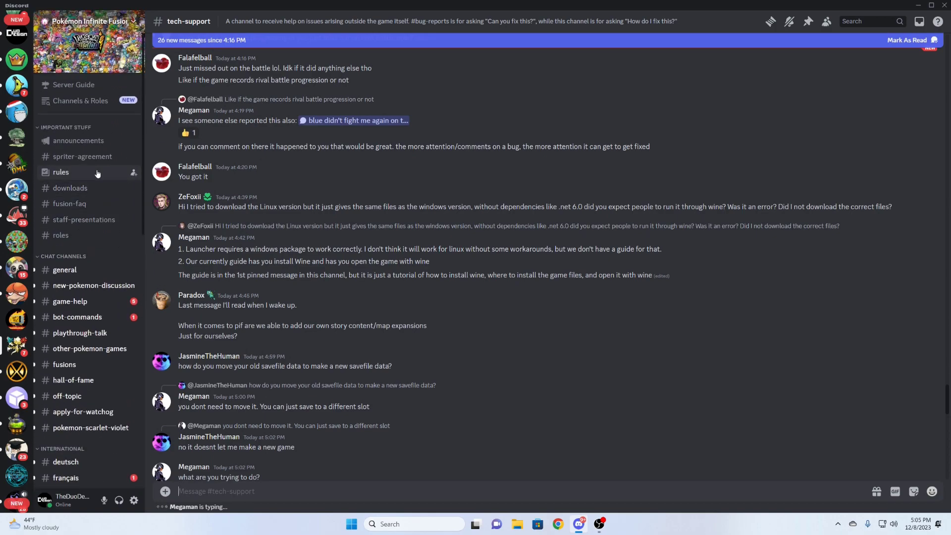
{"action": "left_click", "coordinate": [69, 188]}
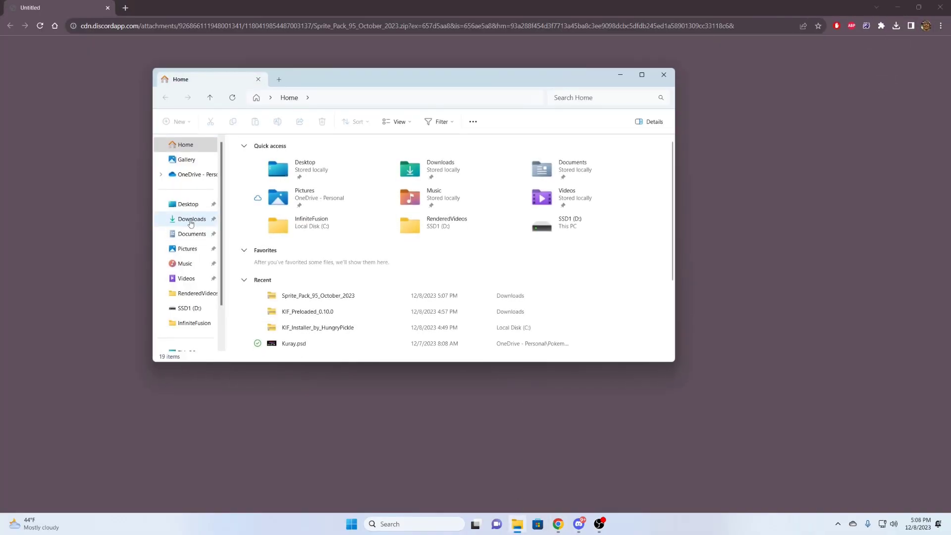
- Open Sprite_Pack_95_October_2023.zip from Downloads with the WinRAR archiver
{"action": "left_click", "coordinate": [191, 222]}
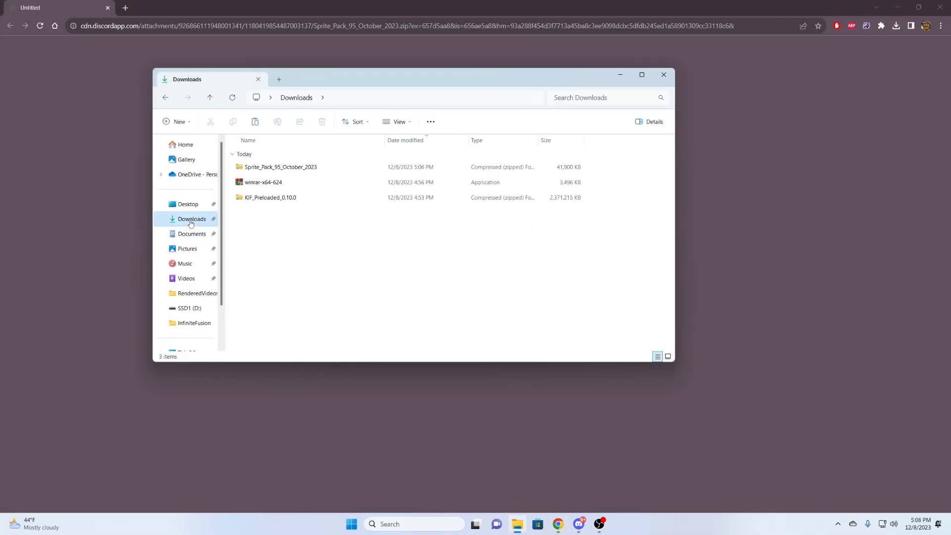
{"action": "right_click", "coordinate": [279, 170]}
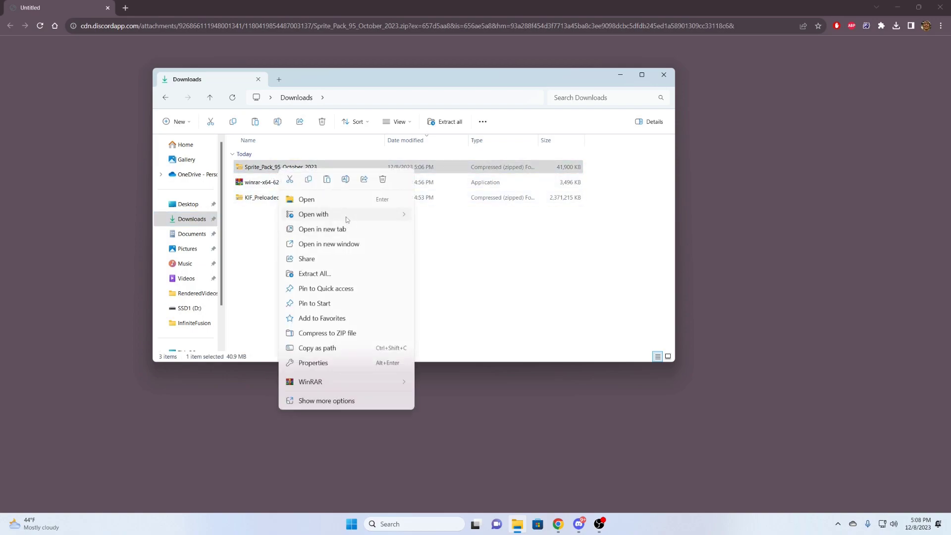
{"action": "mouse_move", "coordinate": [347, 220]}
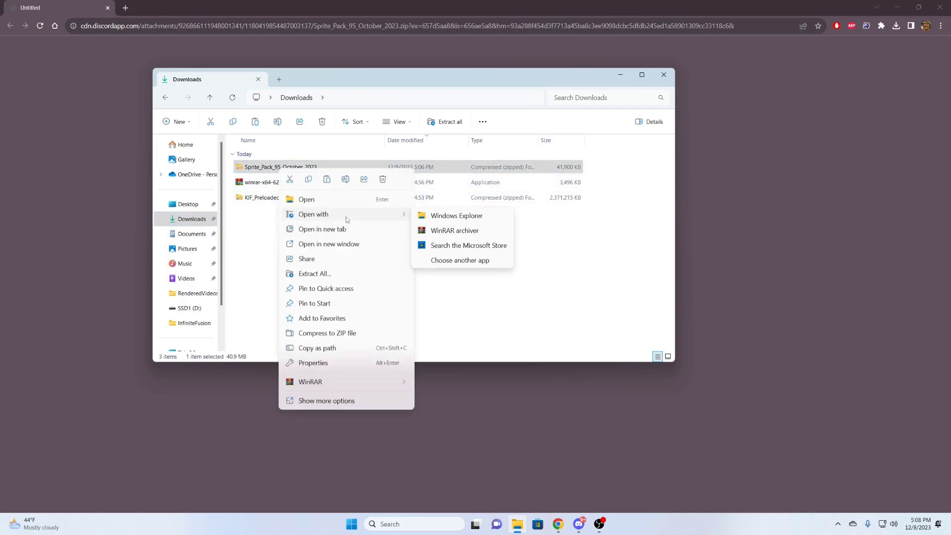
{"action": "left_click", "coordinate": [433, 231]}
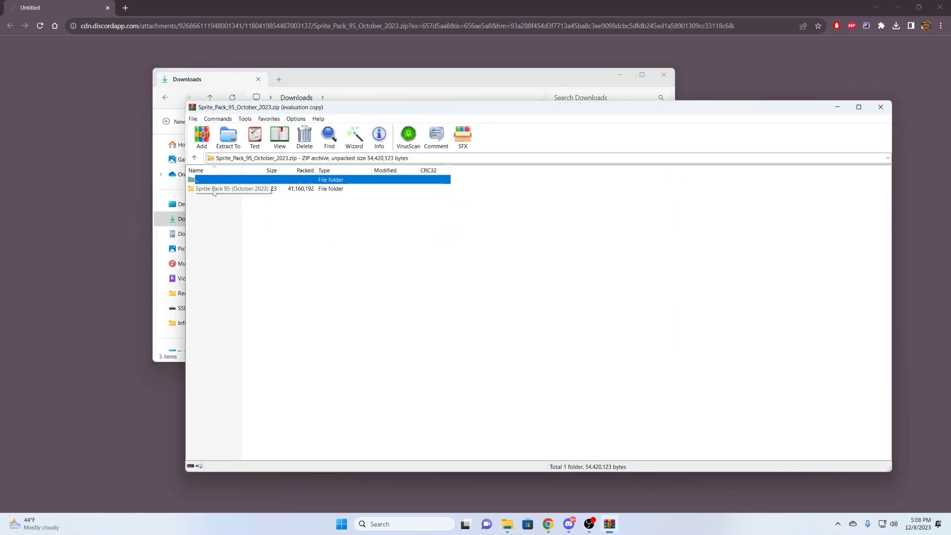
- Browse into Sprite Pack 95 (October 2023) > CustomBattlers in WinRAR and minimize the browser and Discord
{"action": "double_click", "coordinate": [213, 189]}
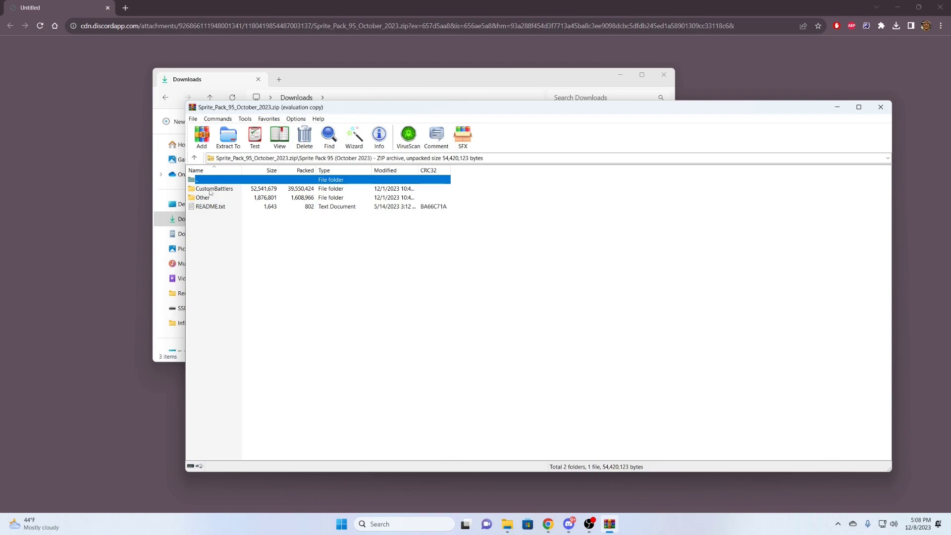
{"action": "double_click", "coordinate": [213, 191]}
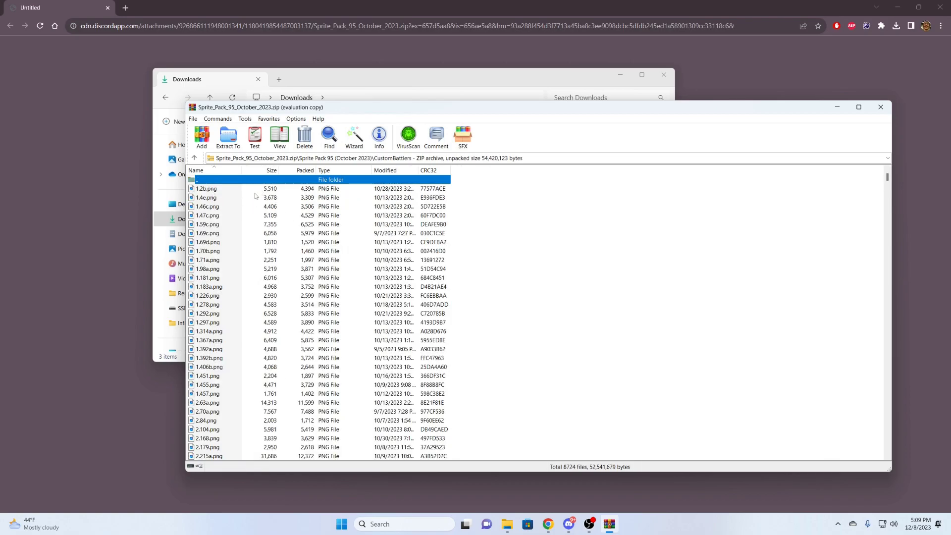
{"action": "left_click", "coordinate": [900, 8]}
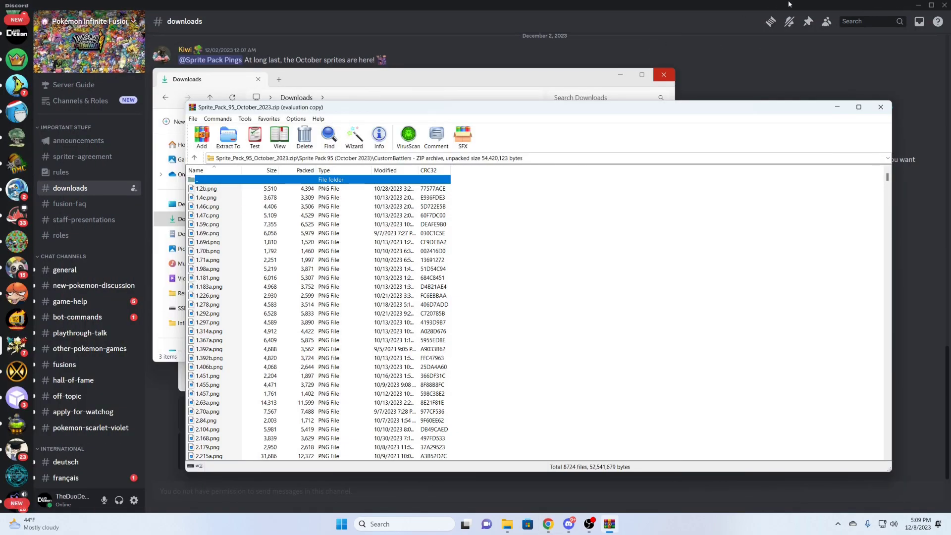
{"action": "left_click", "coordinate": [917, 6]}
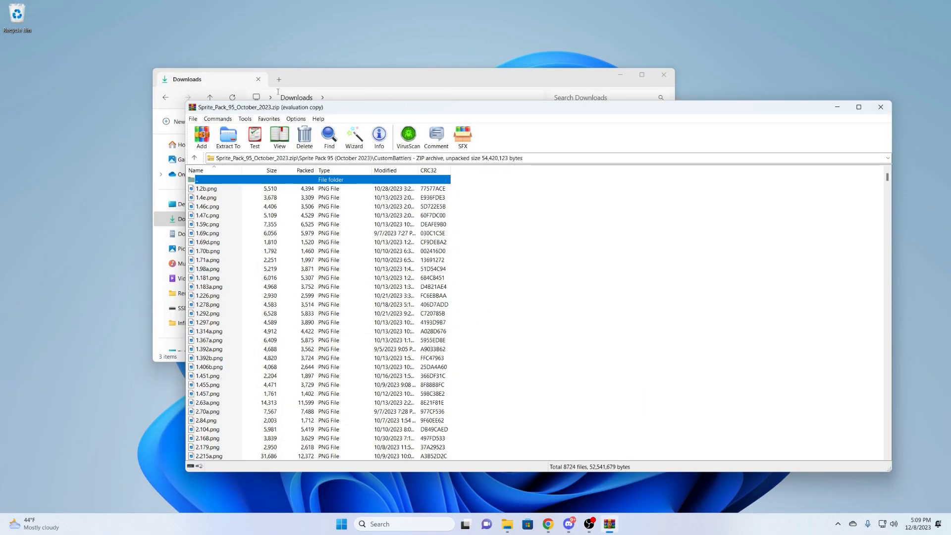
- Open D:\PreLoadedIF\Graphics\CustomBattlers in File Explorer
{"action": "left_click_drag", "start_coordinate": [357, 80], "coordinate": [267, 103]}
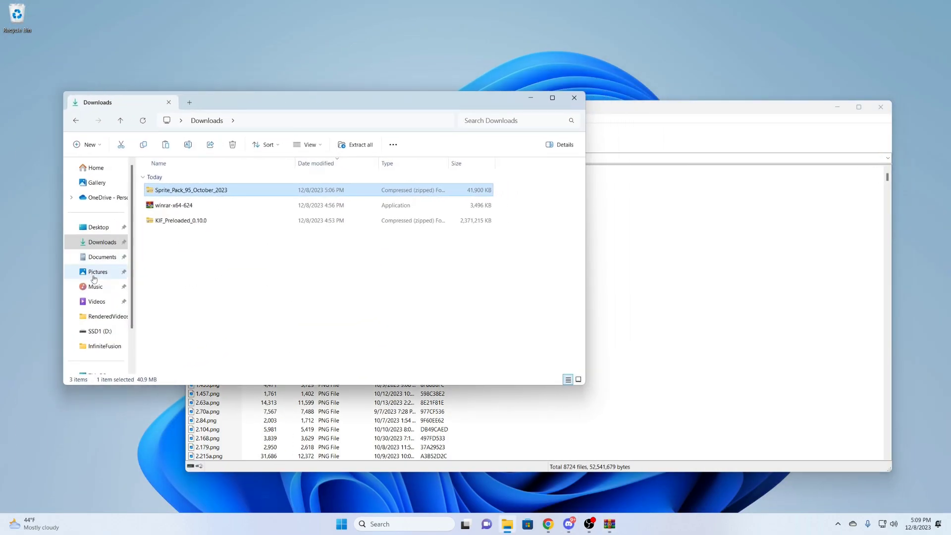
{"action": "left_click", "coordinate": [83, 330]}
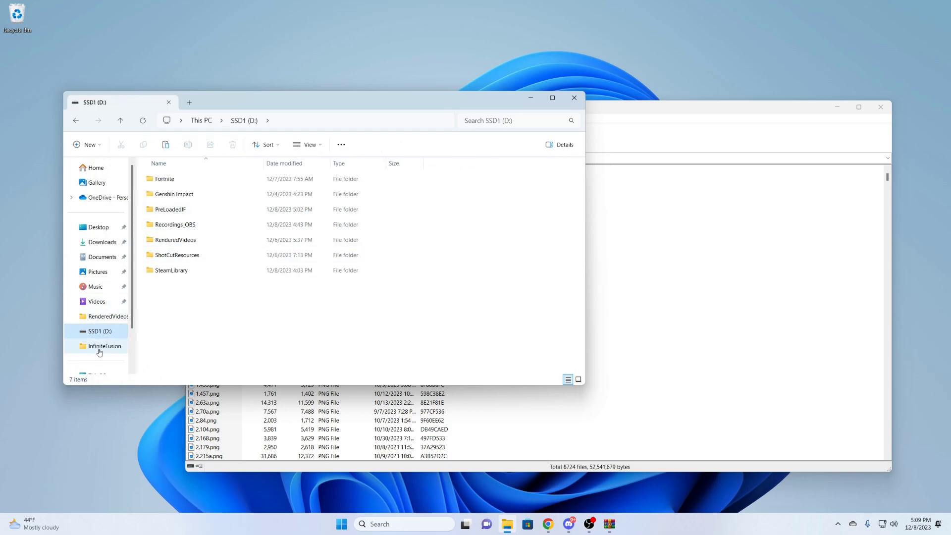
{"action": "double_click", "coordinate": [177, 211]}
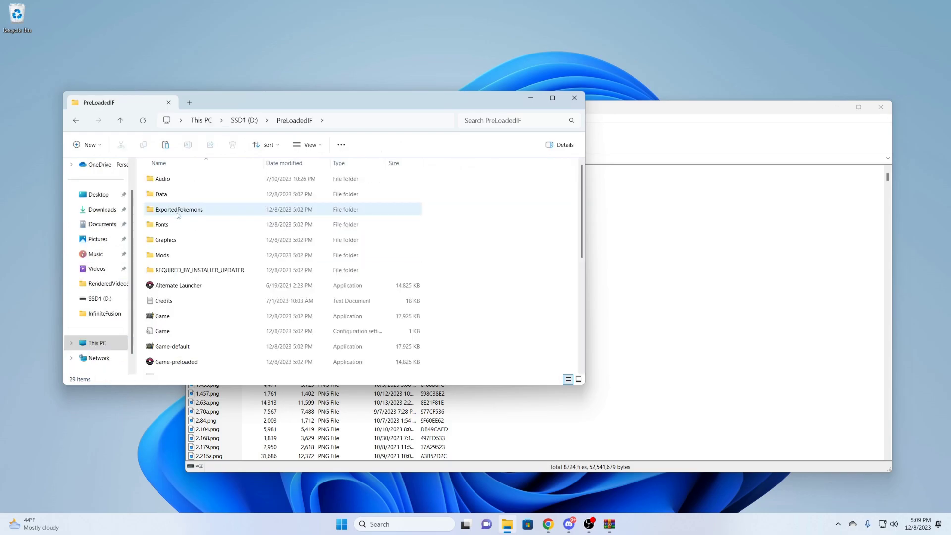
{"action": "double_click", "coordinate": [158, 244]}
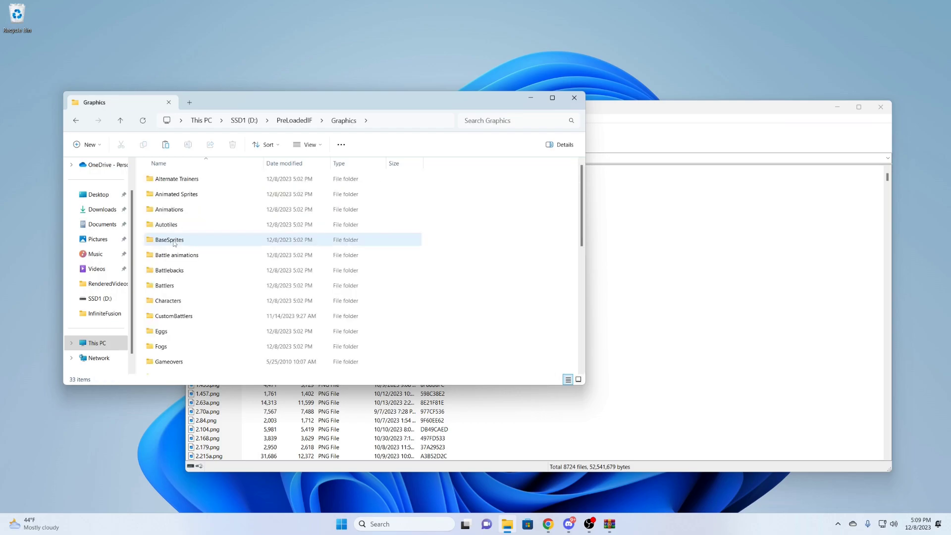
{"action": "double_click", "coordinate": [179, 316]}
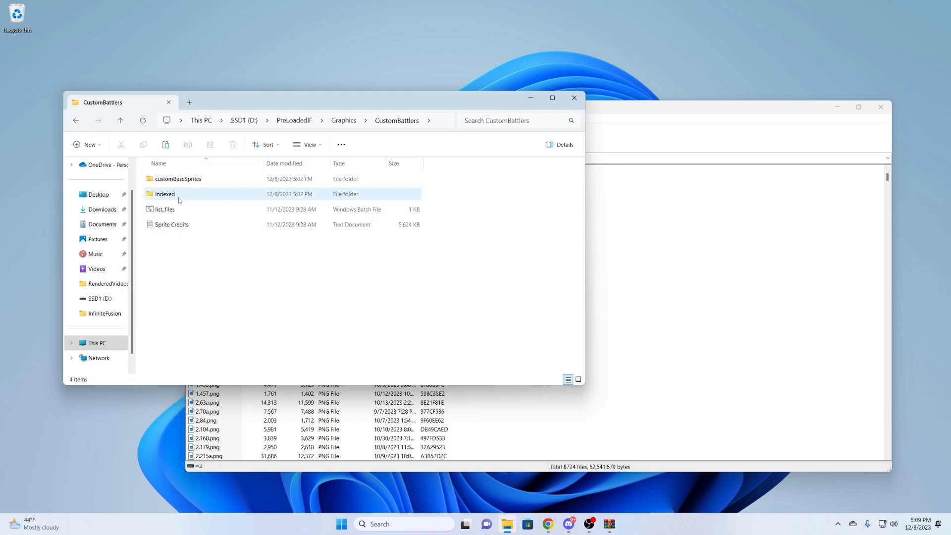
- Arrange the Explorer and WinRAR windows side by side
{"action": "left_click_drag", "start_coordinate": [423, 106], "coordinate": [334, 88]}
{"action": "left_click_drag", "start_coordinate": [495, 108], "coordinate": [429, 86]}
{"action": "left_click_drag", "start_coordinate": [855, 192], "coordinate": [509, 192]}
{"action": "left_click_drag", "start_coordinate": [407, 92], "coordinate": [743, 78]}
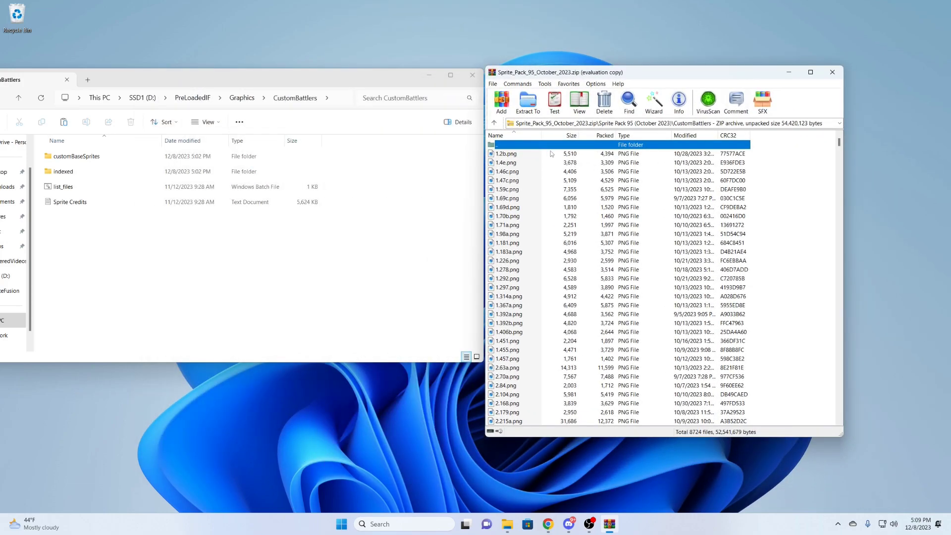
- Select all 8724 sprite PNGs in the archive and drag them into Explorer's CustomBattlers folder
{"action": "left_click", "coordinate": [514, 154]}
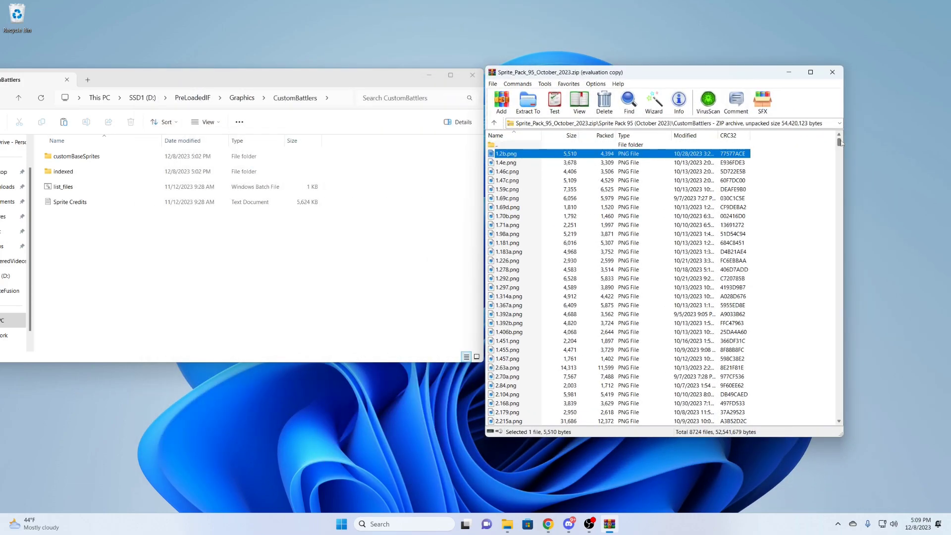
{"action": "left_click_drag", "start_coordinate": [839, 143], "coordinate": [820, 426]}
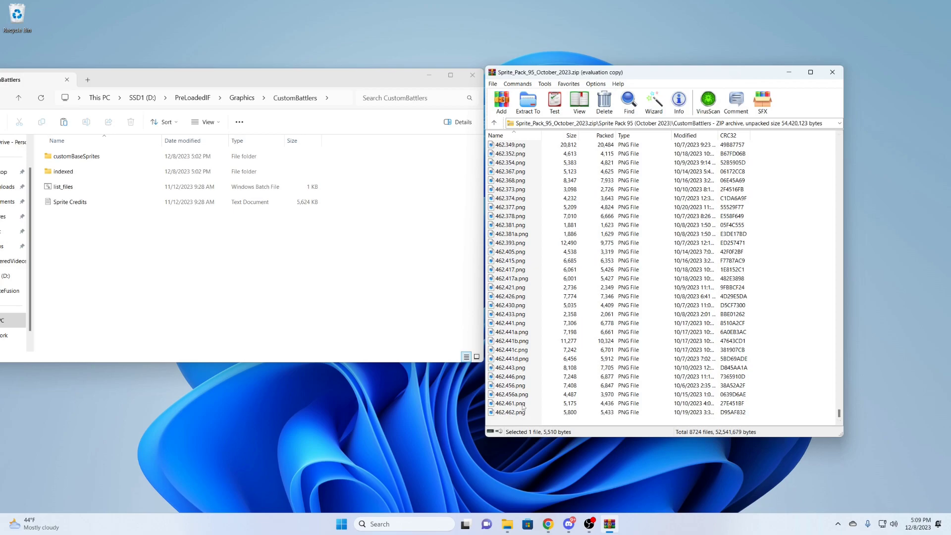
{"action": "key", "text": "ctrl+a"}
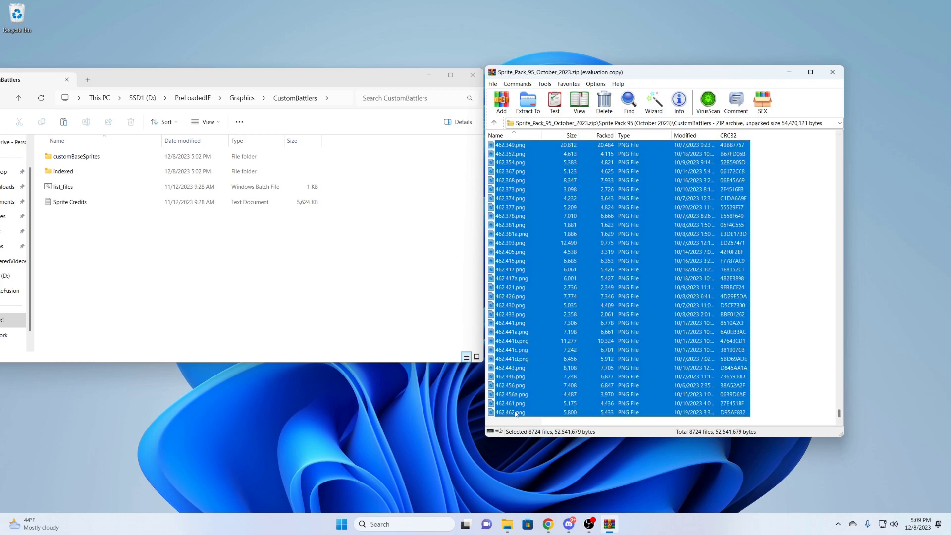
{"action": "left_click_drag", "start_coordinate": [515, 413], "coordinate": [83, 234]}
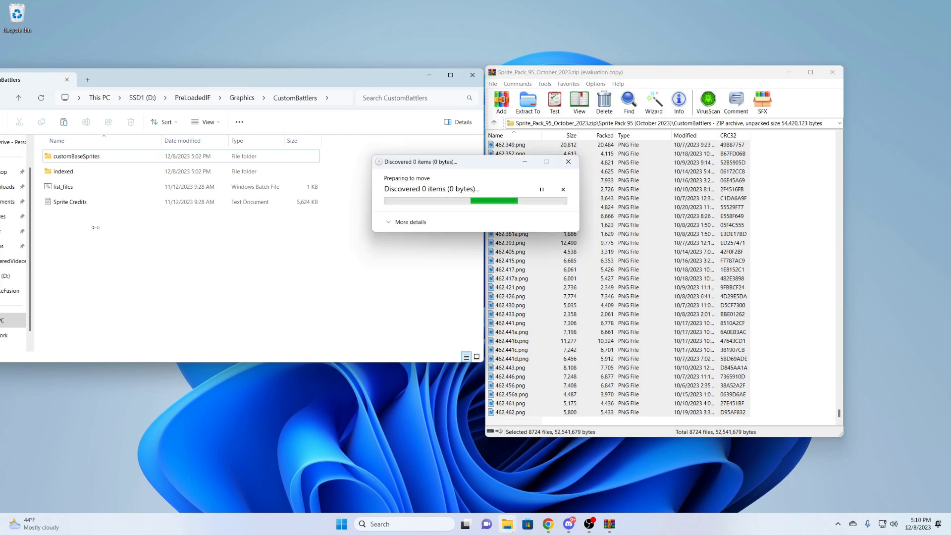
{"action": "left_click", "coordinate": [396, 223]}
{"action": "left_click_drag", "start_coordinate": [203, 84], "coordinate": [456, 70]}
- Clear the selection and go back up through Graphics to D:\PreLoadedIF
{"action": "left_click", "coordinate": [605, 227]}
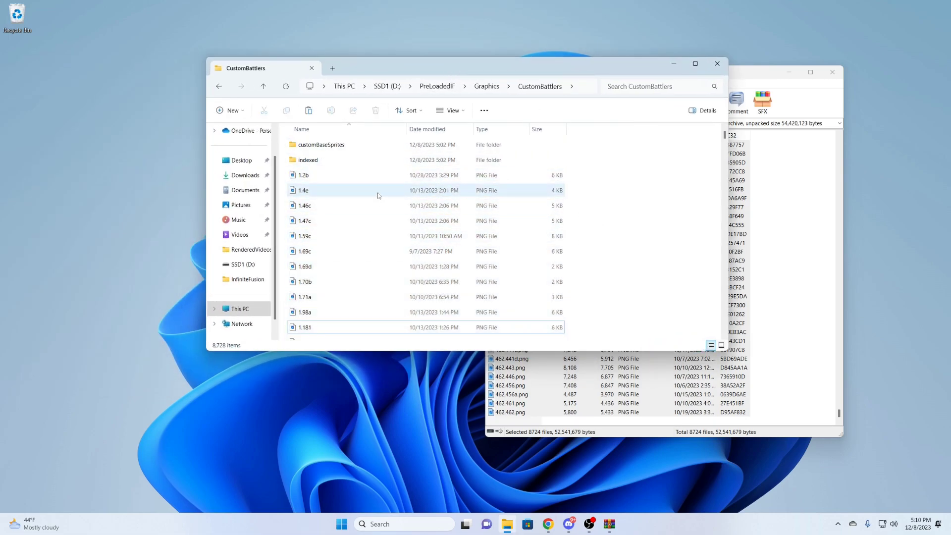
{"action": "left_click", "coordinate": [219, 87]}
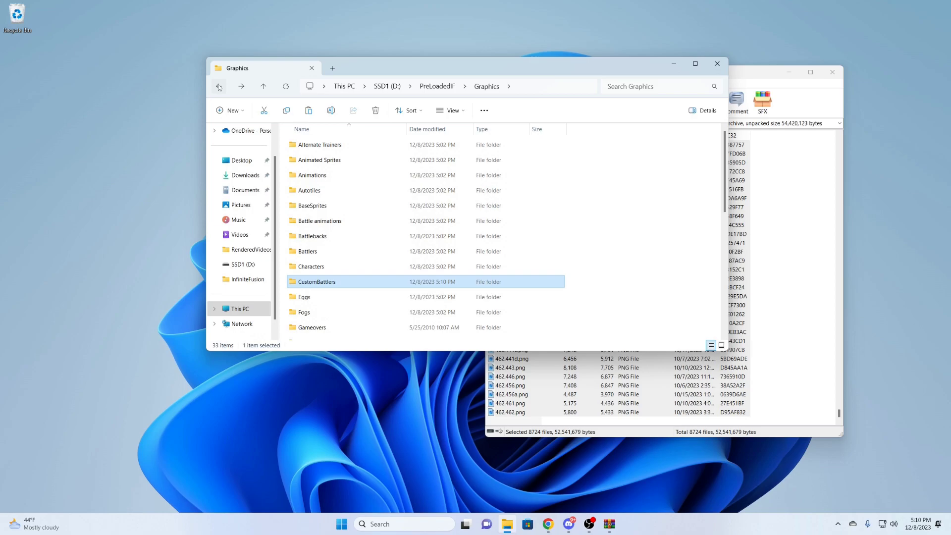
{"action": "left_click", "coordinate": [219, 87]}
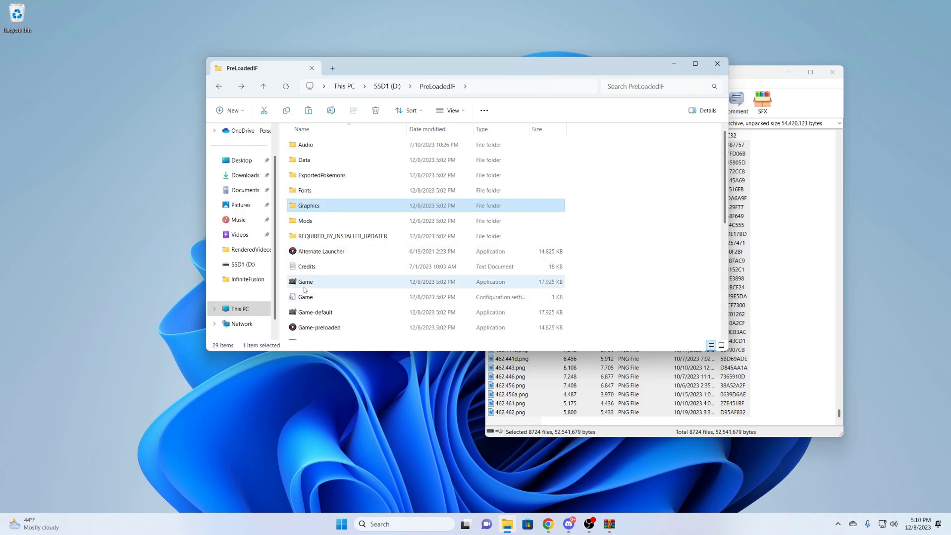
- Launch Game, advance the import messages, and choose 'Replace all the old sprites with the new ones'
{"action": "double_click", "coordinate": [319, 282]}
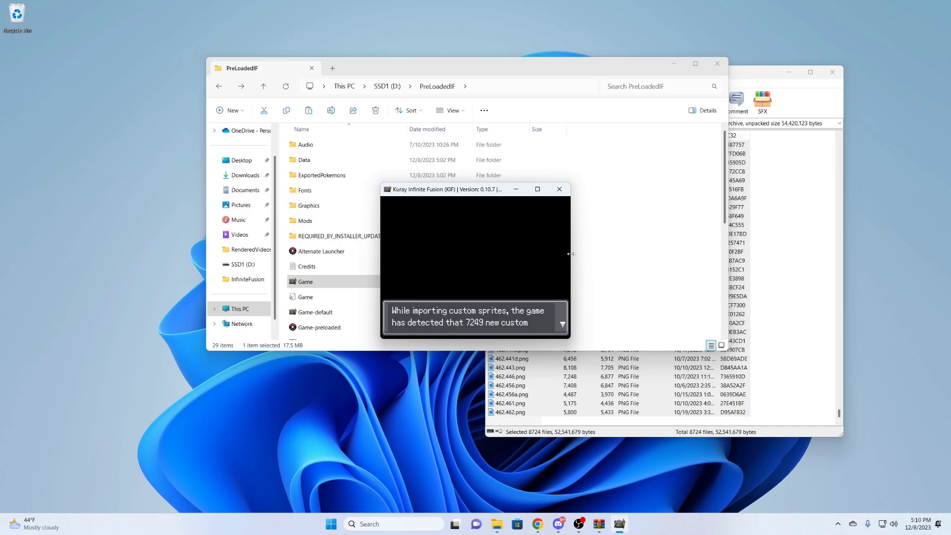
{"action": "key", "text": "Return"}
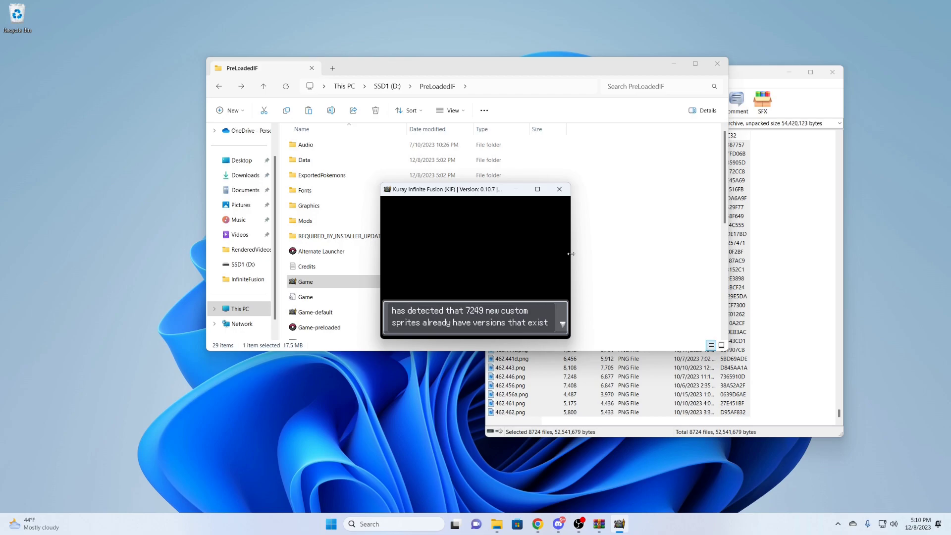
{"action": "key", "text": "Return"}
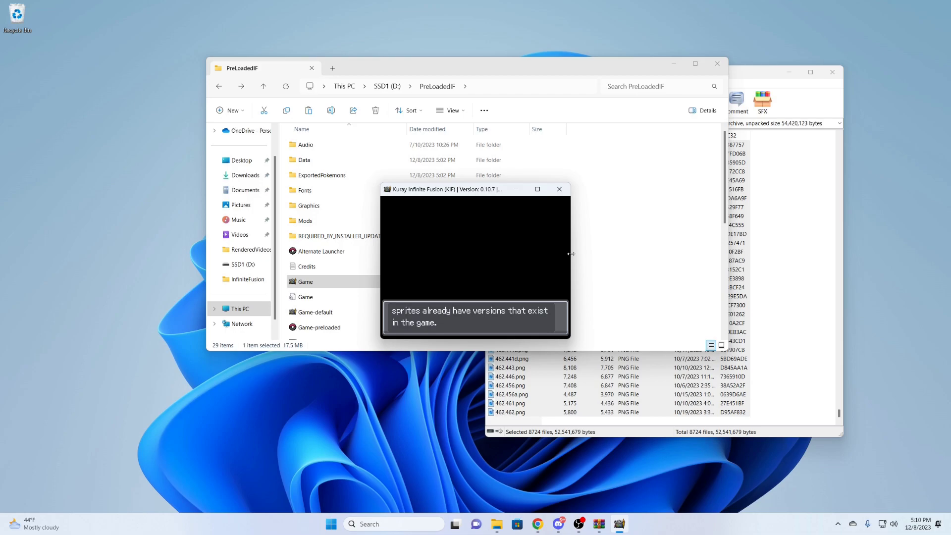
{"action": "key", "text": "Return"}
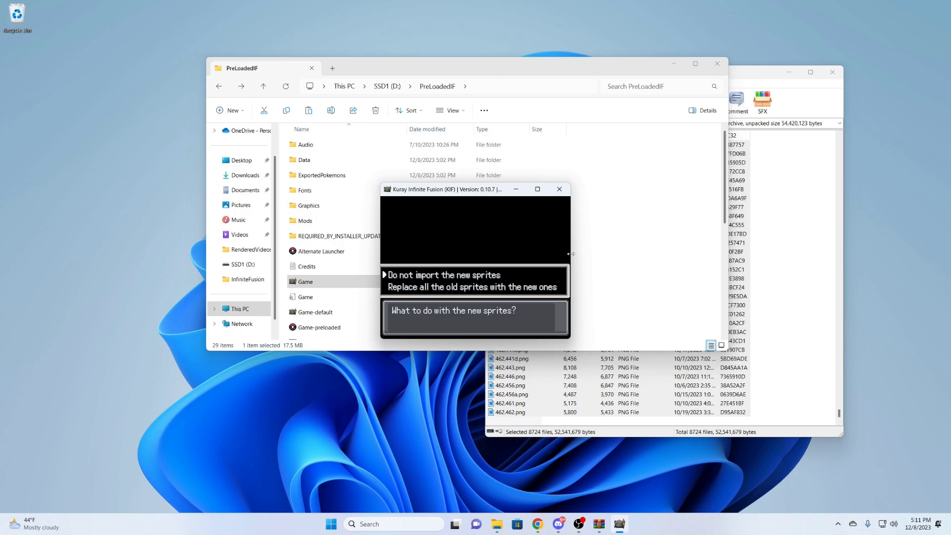
{"action": "key", "text": "Down"}
{"action": "key", "text": "Return"}
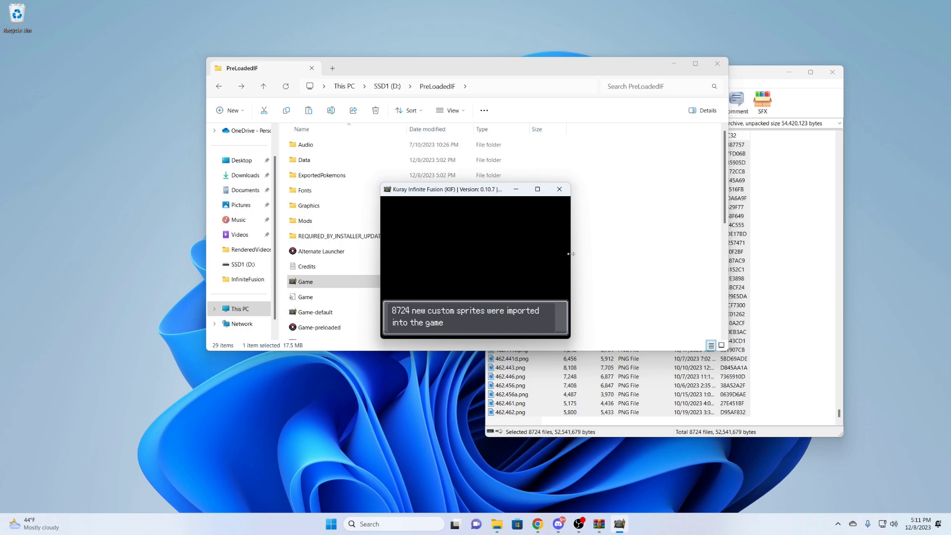
{"action": "key", "text": "Return"}
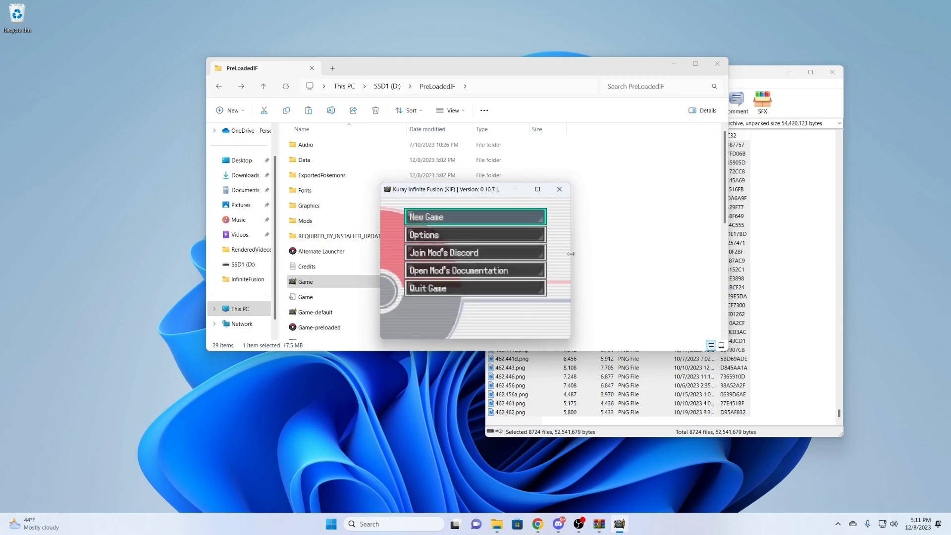